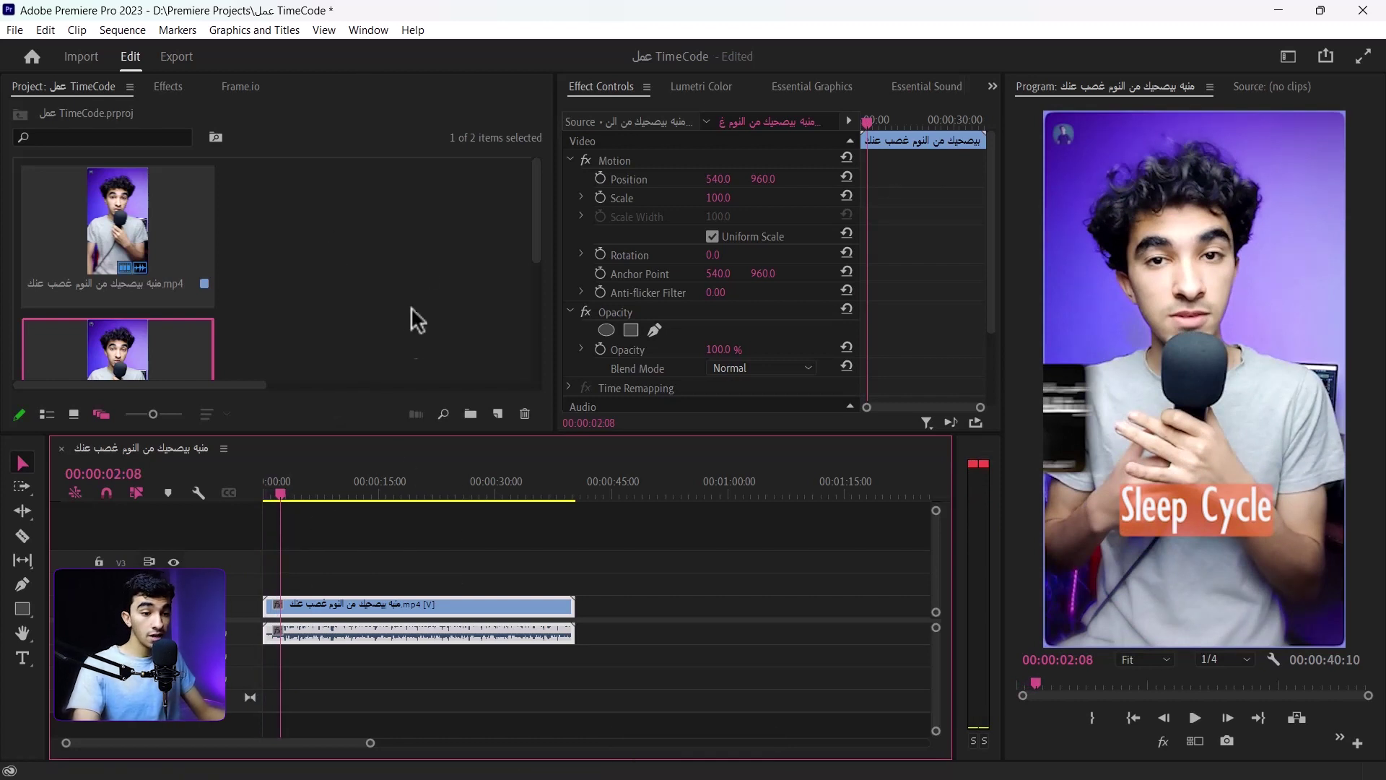
Step: Create a new transparent video item at 1080 × 1920, 30.00 fps, with square pixels
left_click(343, 224)
right_click(386, 243)
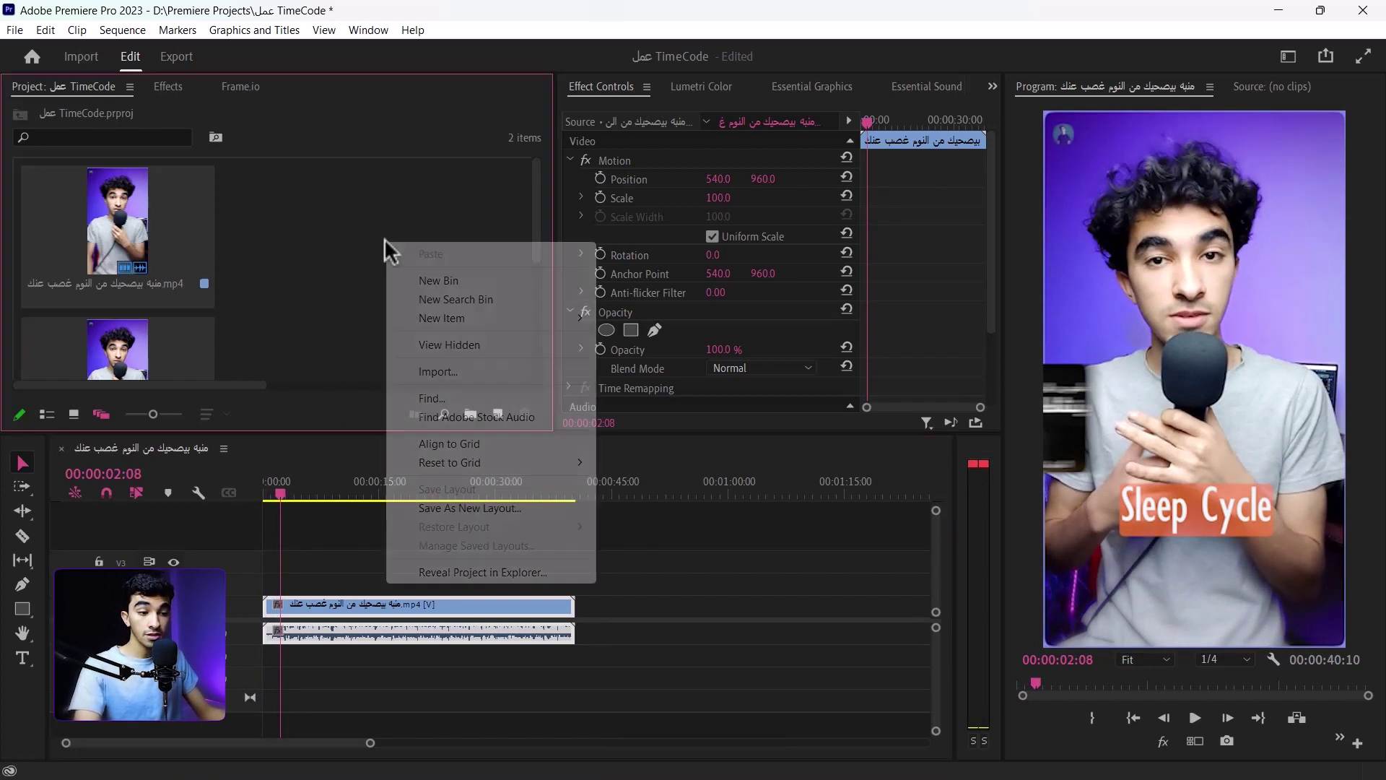
mouse_move(501, 323)
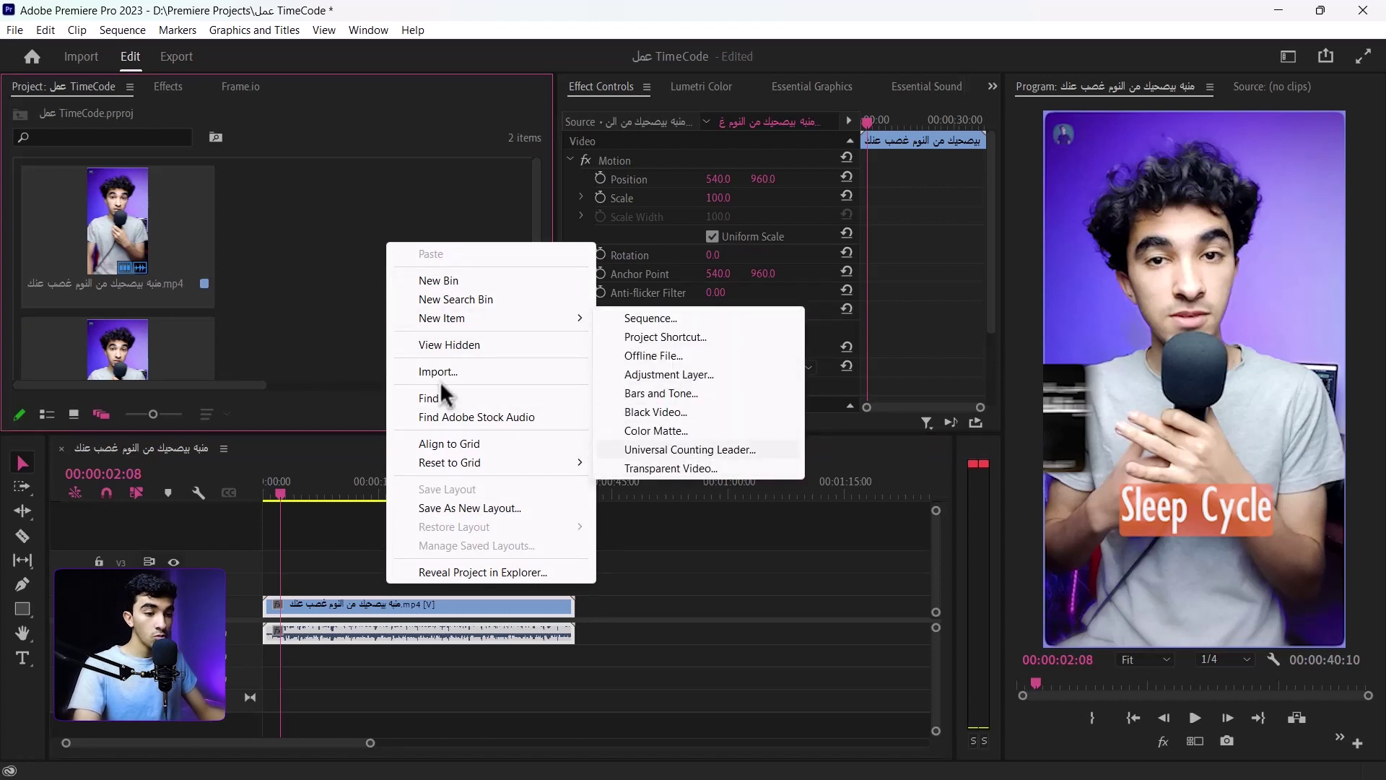
key("Escape")
left_click(498, 414)
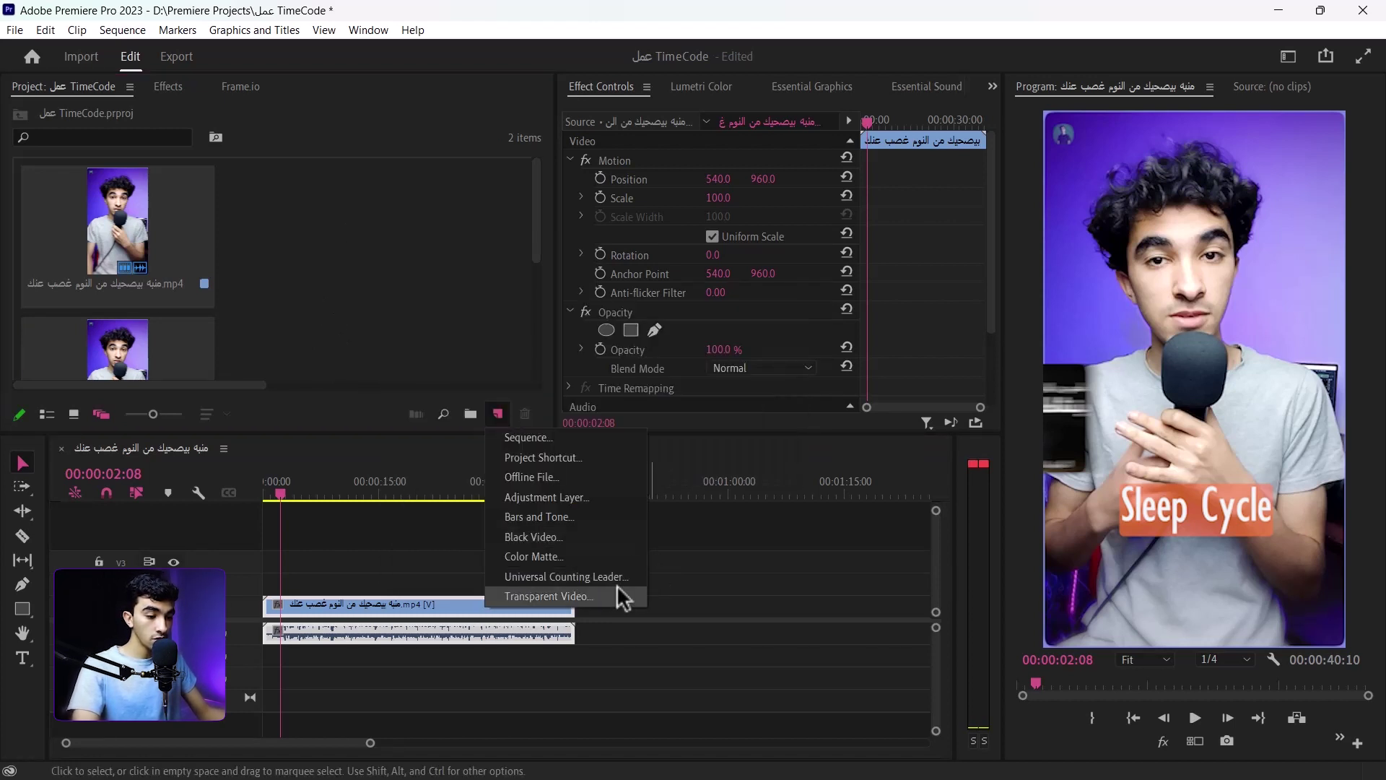
left_click(597, 590)
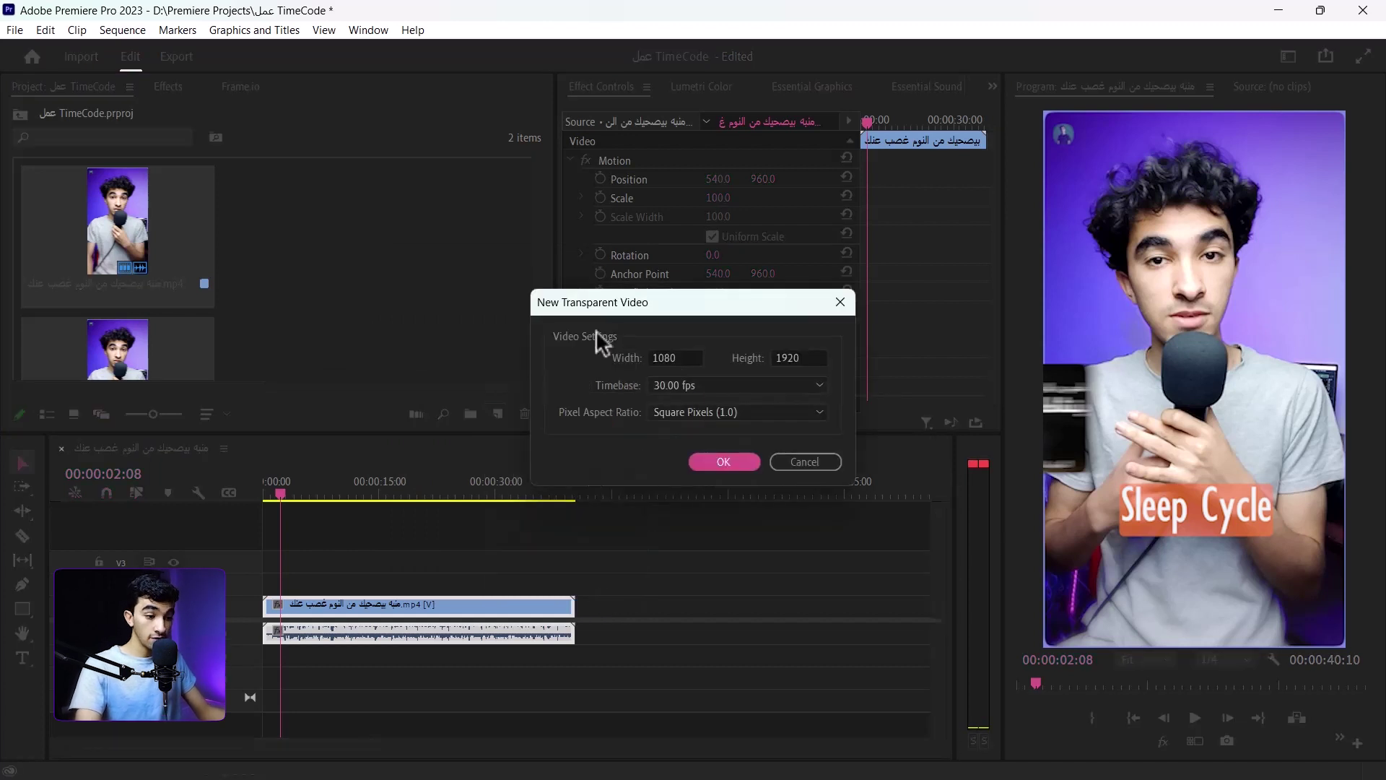
left_click(694, 389)
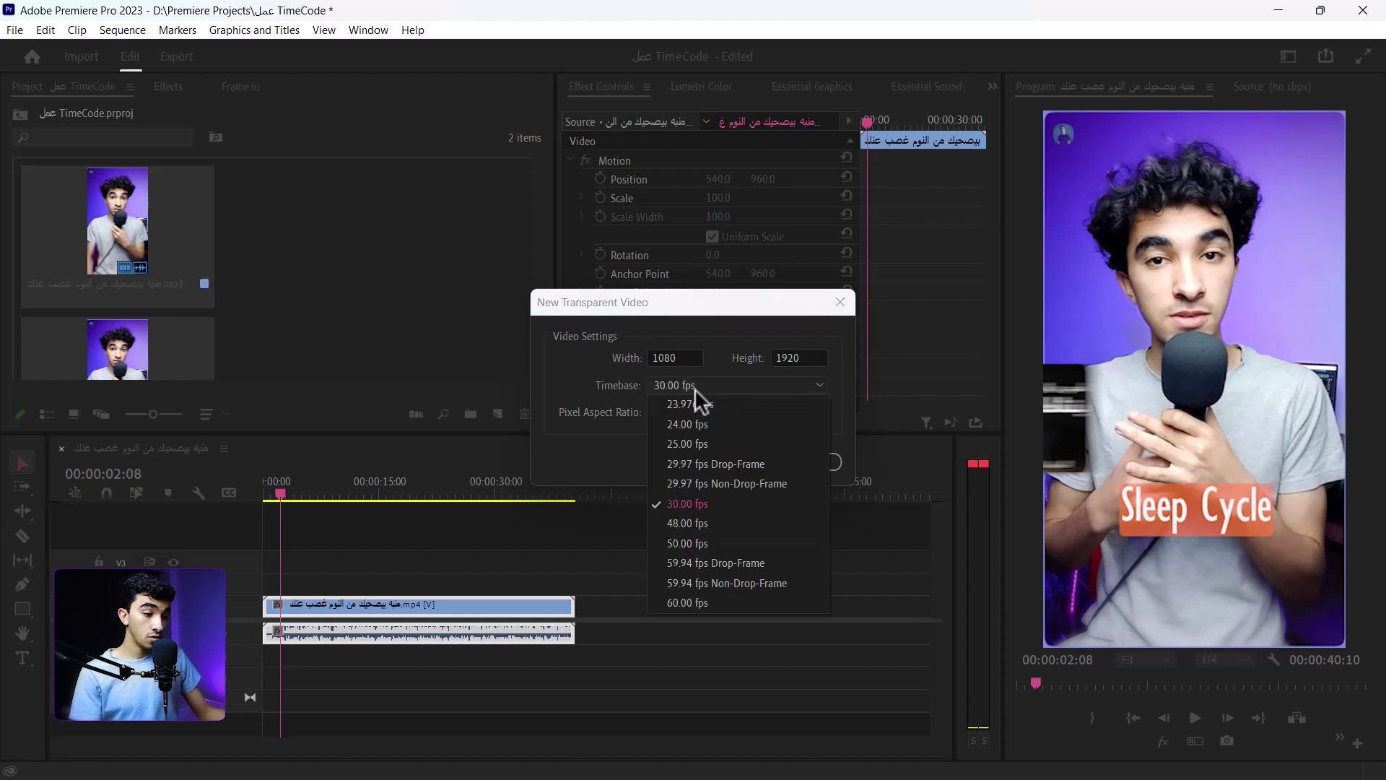
left_click(696, 389)
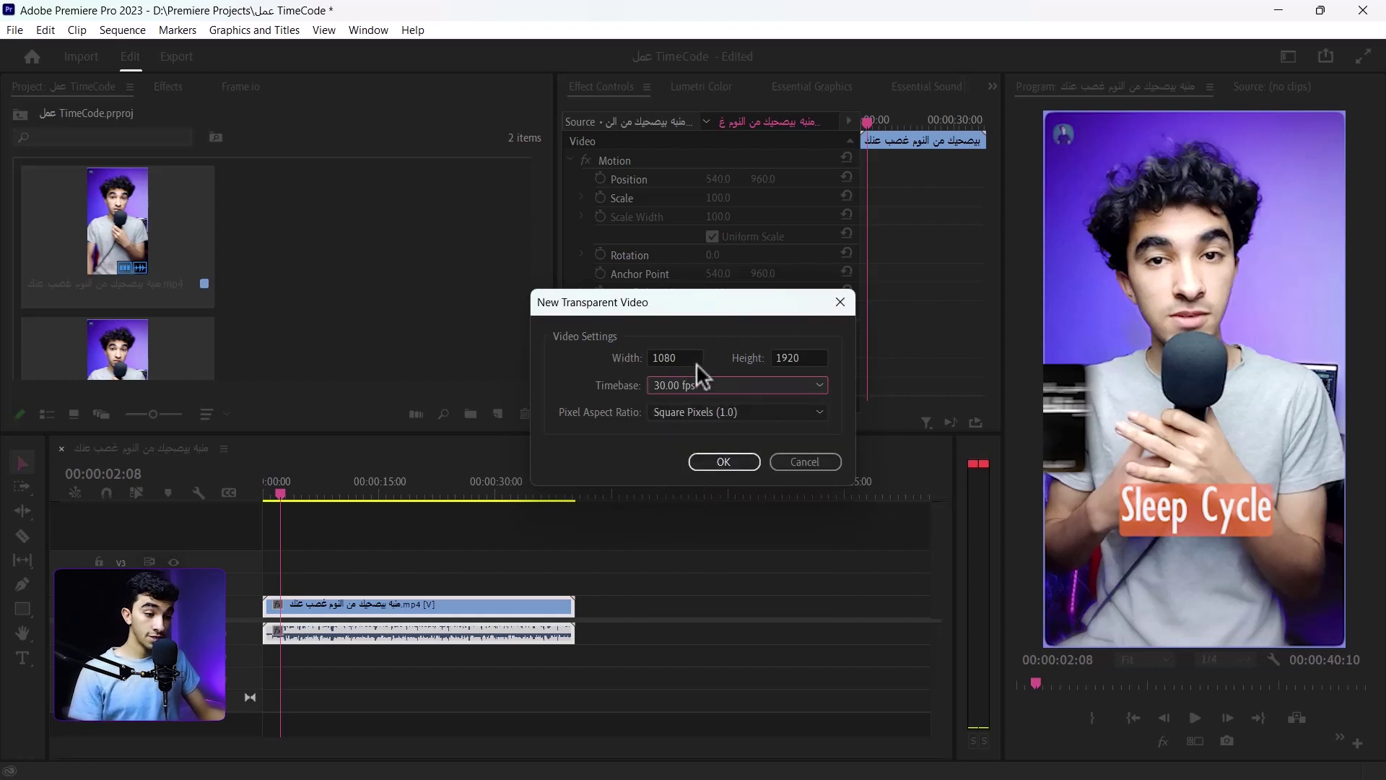
left_click(713, 467)
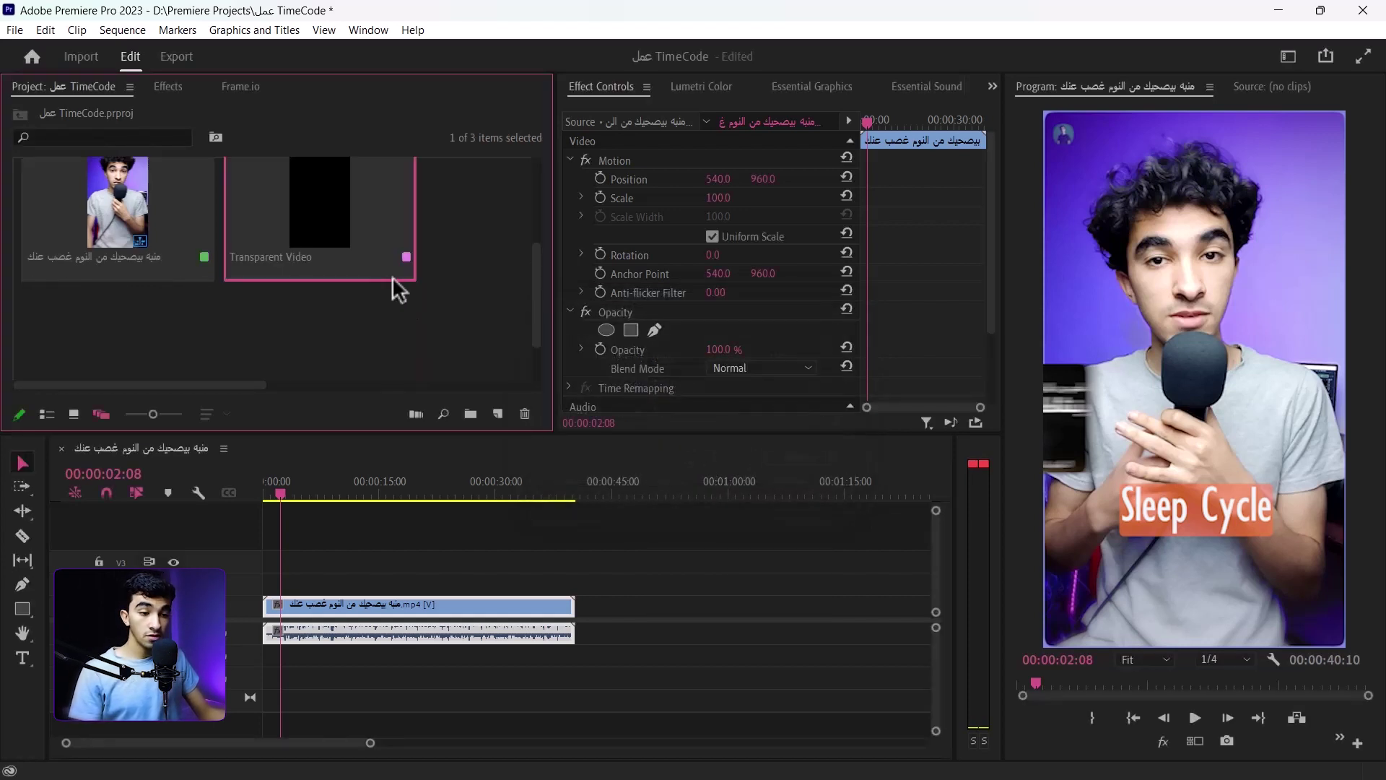
Step: Place the transparent video on the track above the video clip at the sequence start and rename its project item "عداد وقت"
scroll(344, 244, "down", 1)
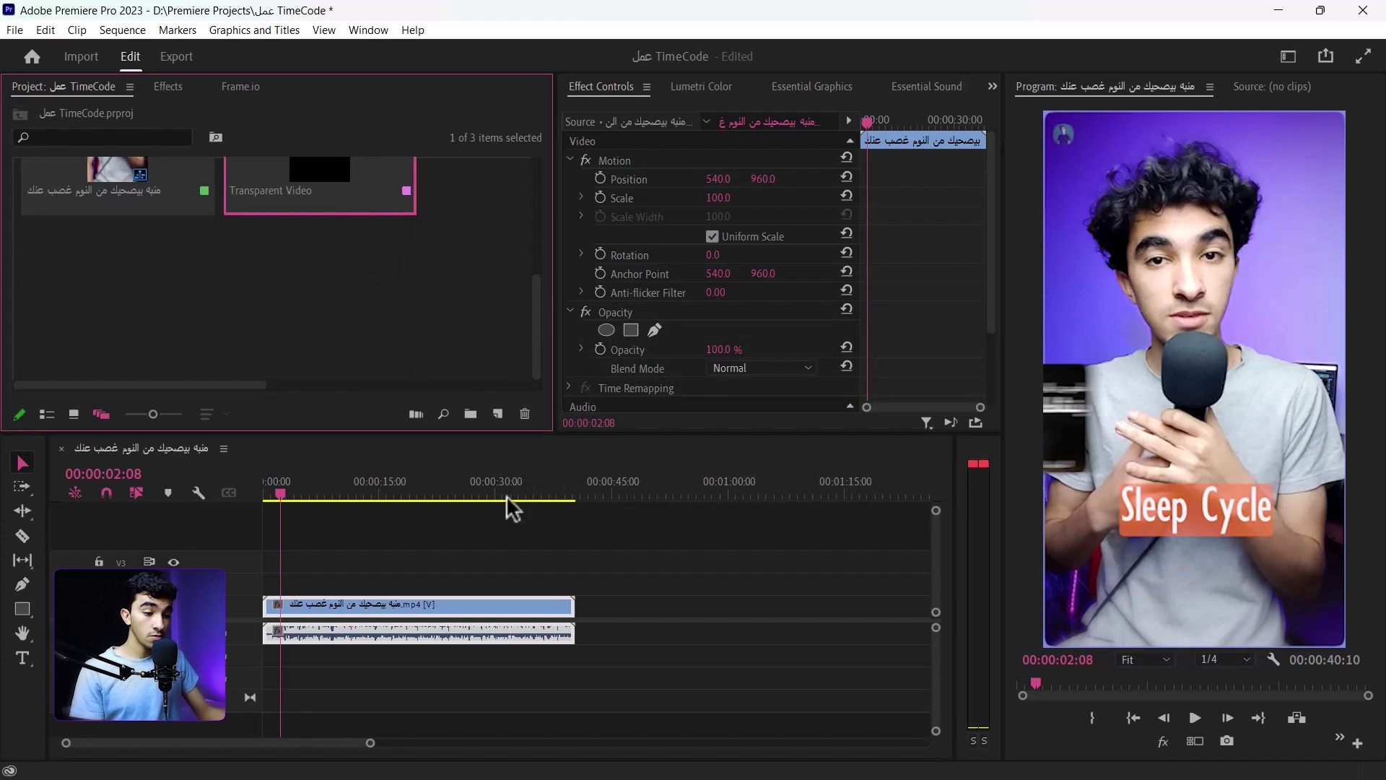
left_click_drag(271, 203, 293, 283)
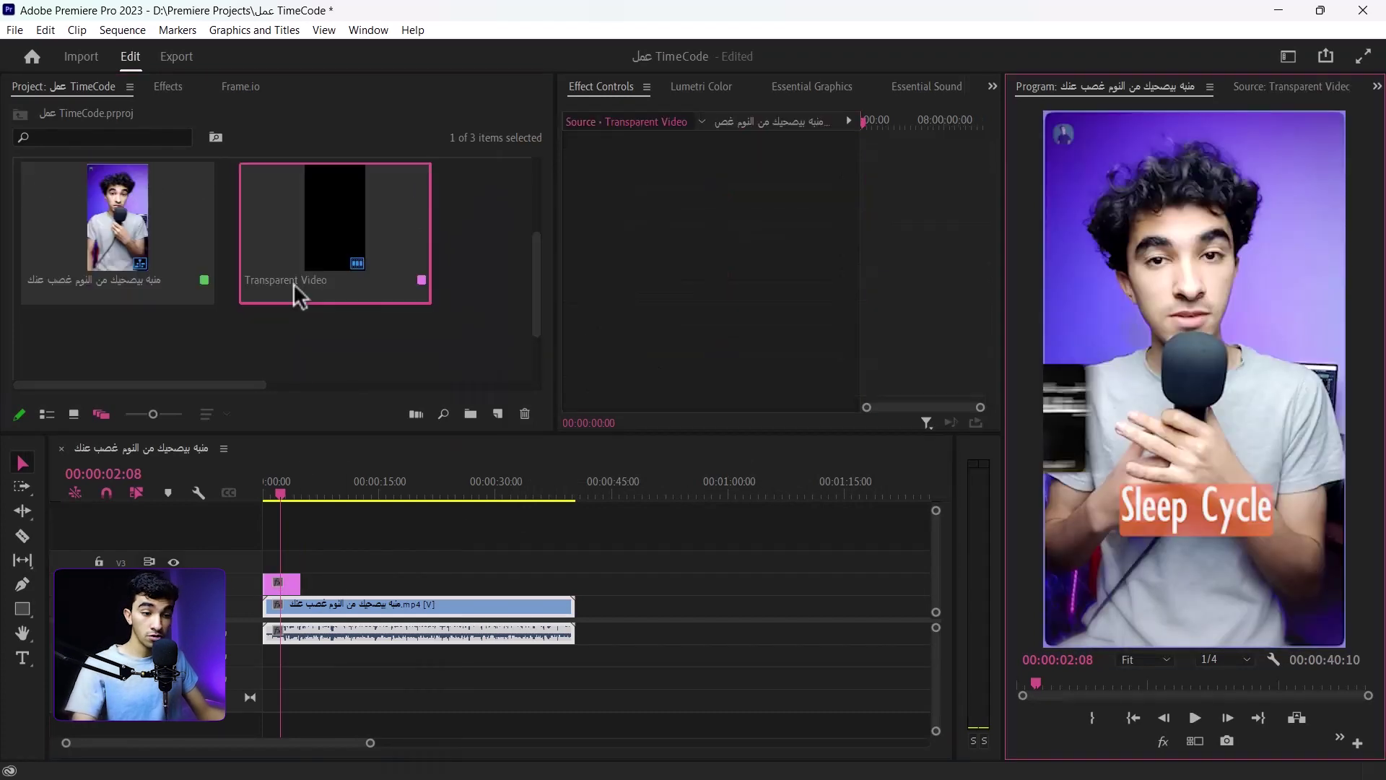
right_click(292, 280)
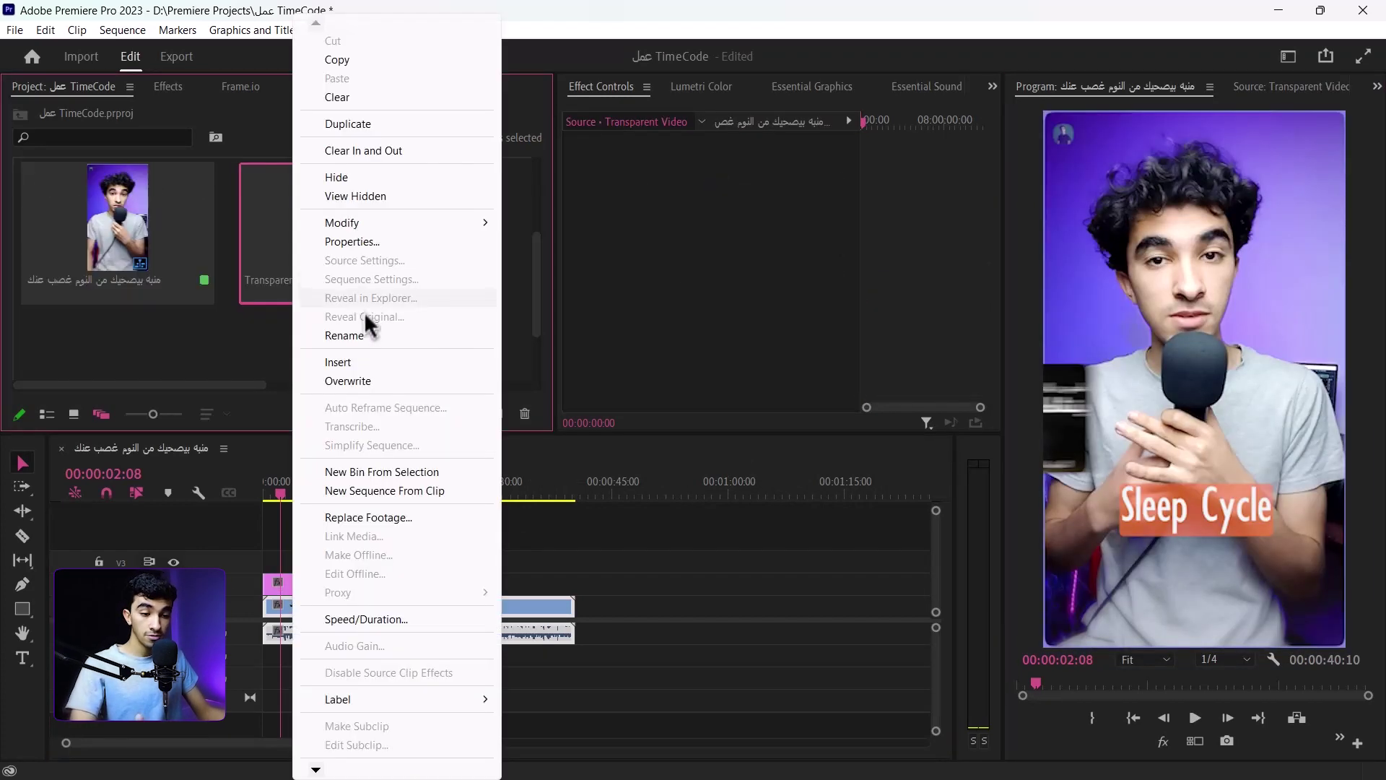
left_click(393, 337)
type("u")
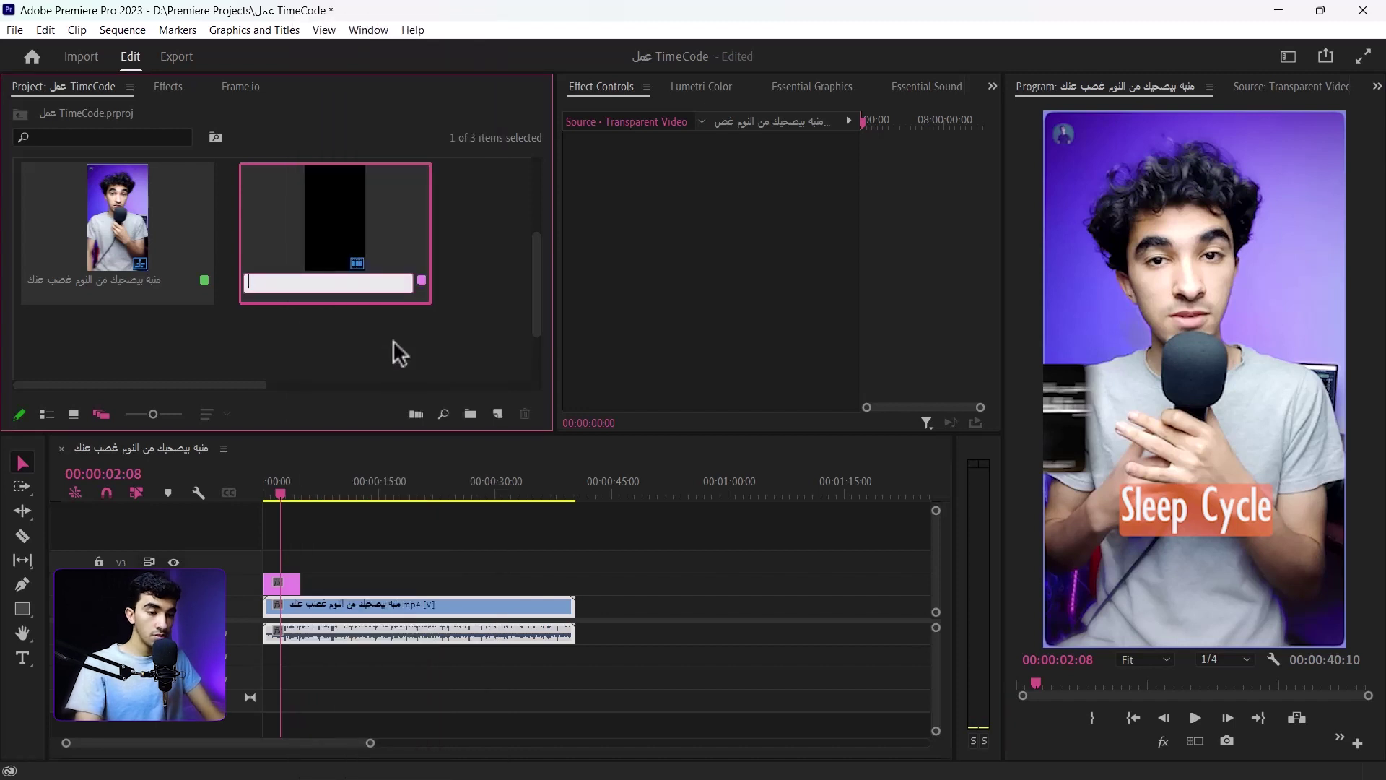
key("BackSpace")
type("عداد وقت")
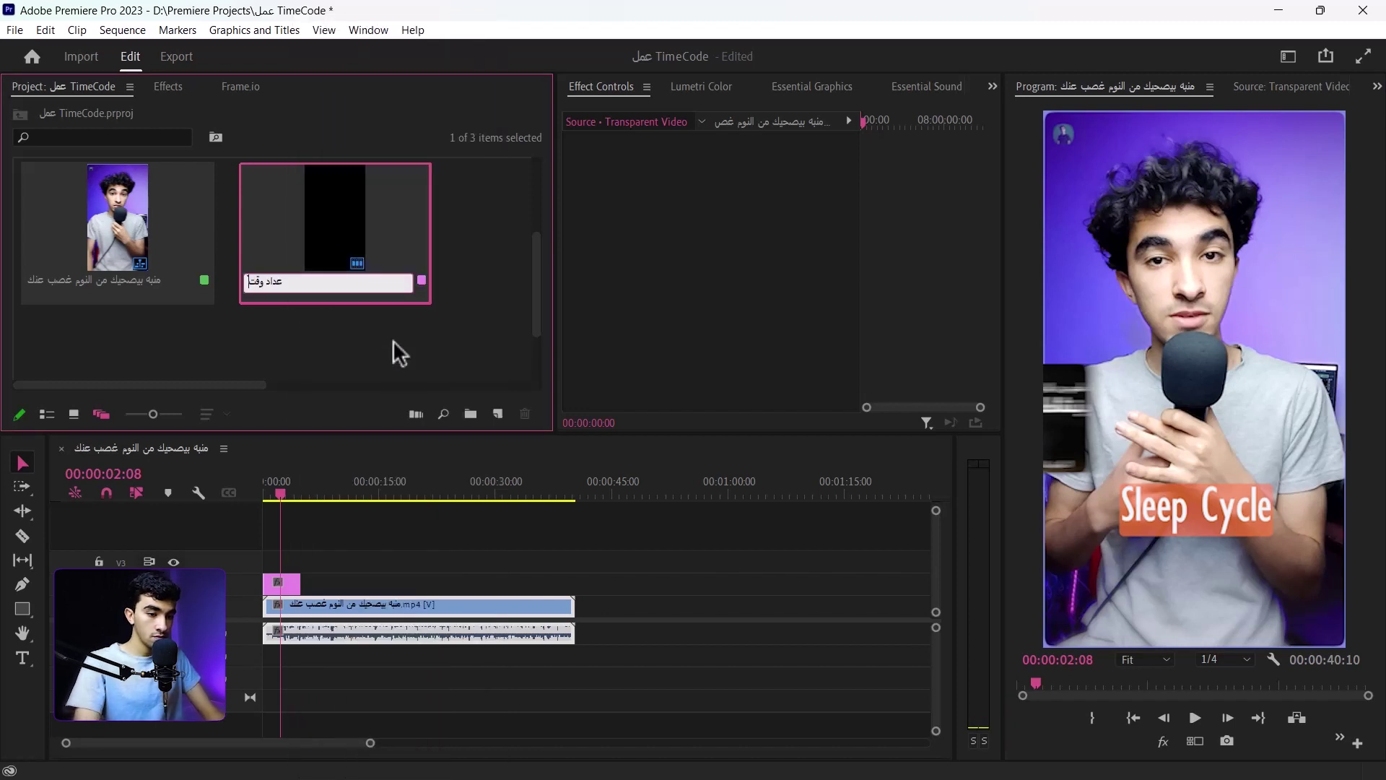
key("Return")
Step: Extend the transparent video clip to the end of the video clip below and change its label colour to Mango
left_click_drag(287, 575, 573, 567)
left_click(328, 586)
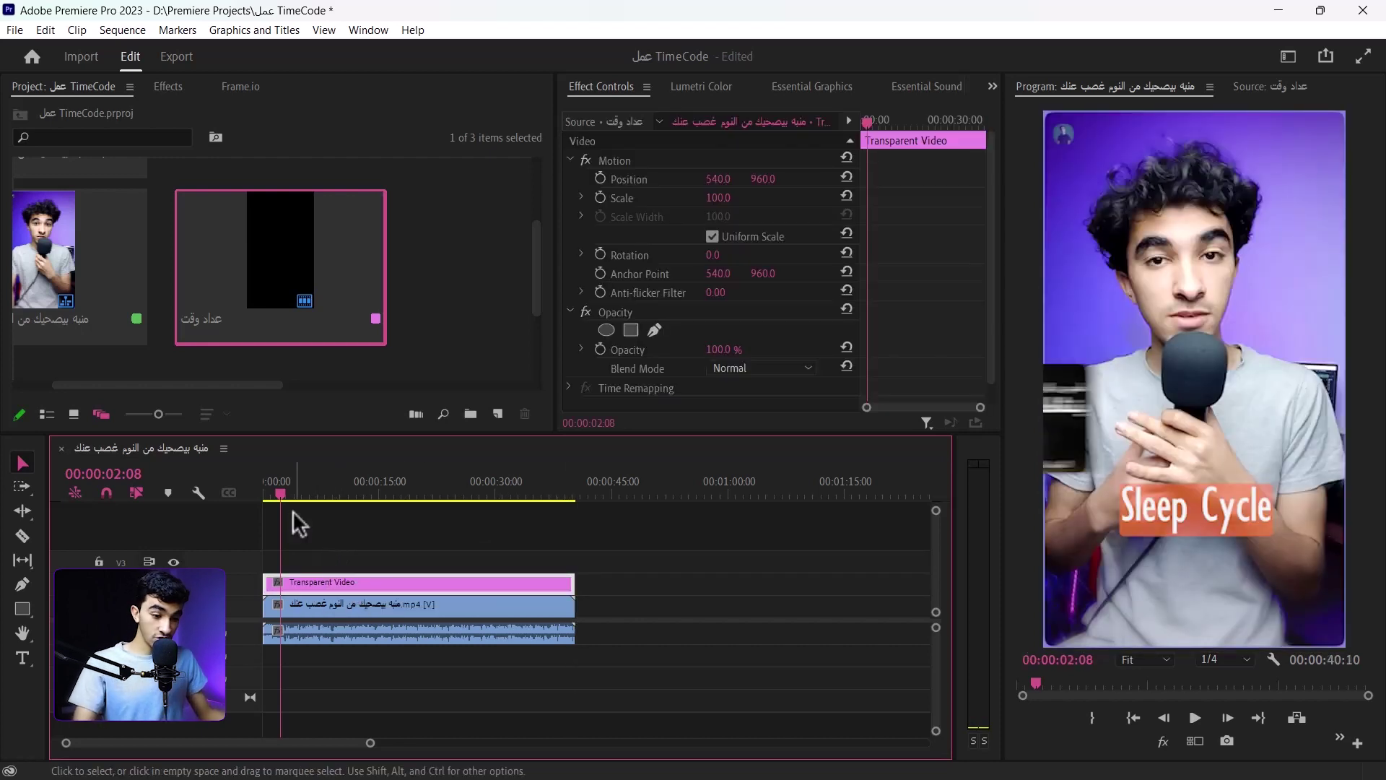
right_click(398, 582)
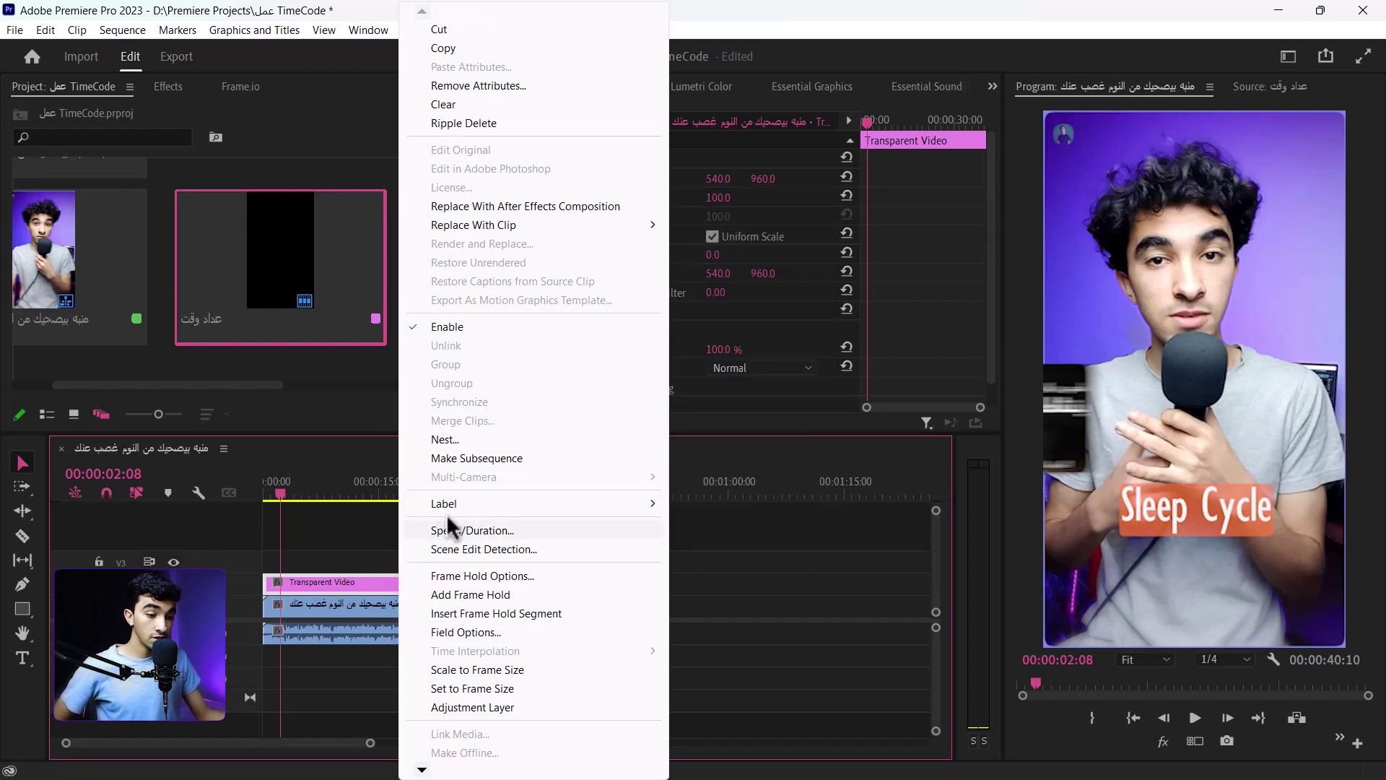
mouse_move(457, 510)
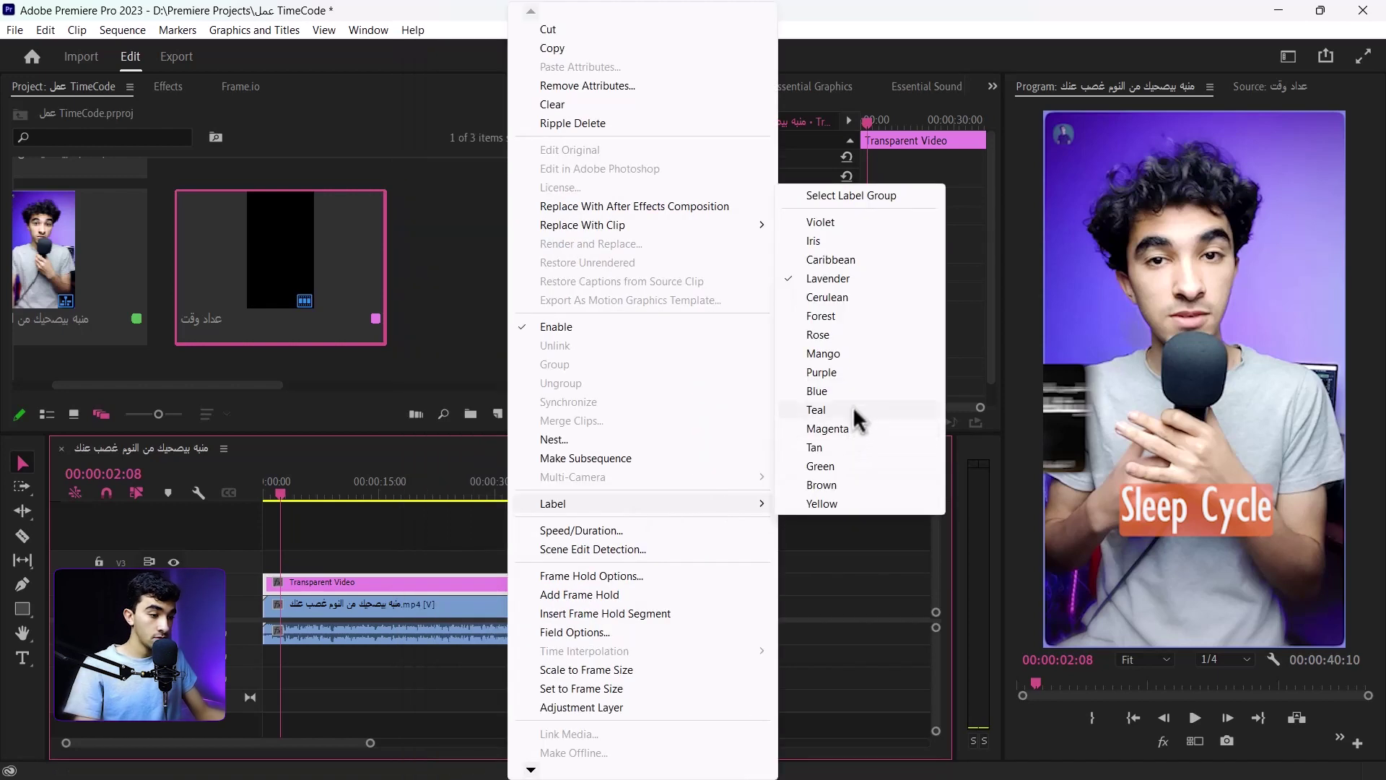
left_click(854, 355)
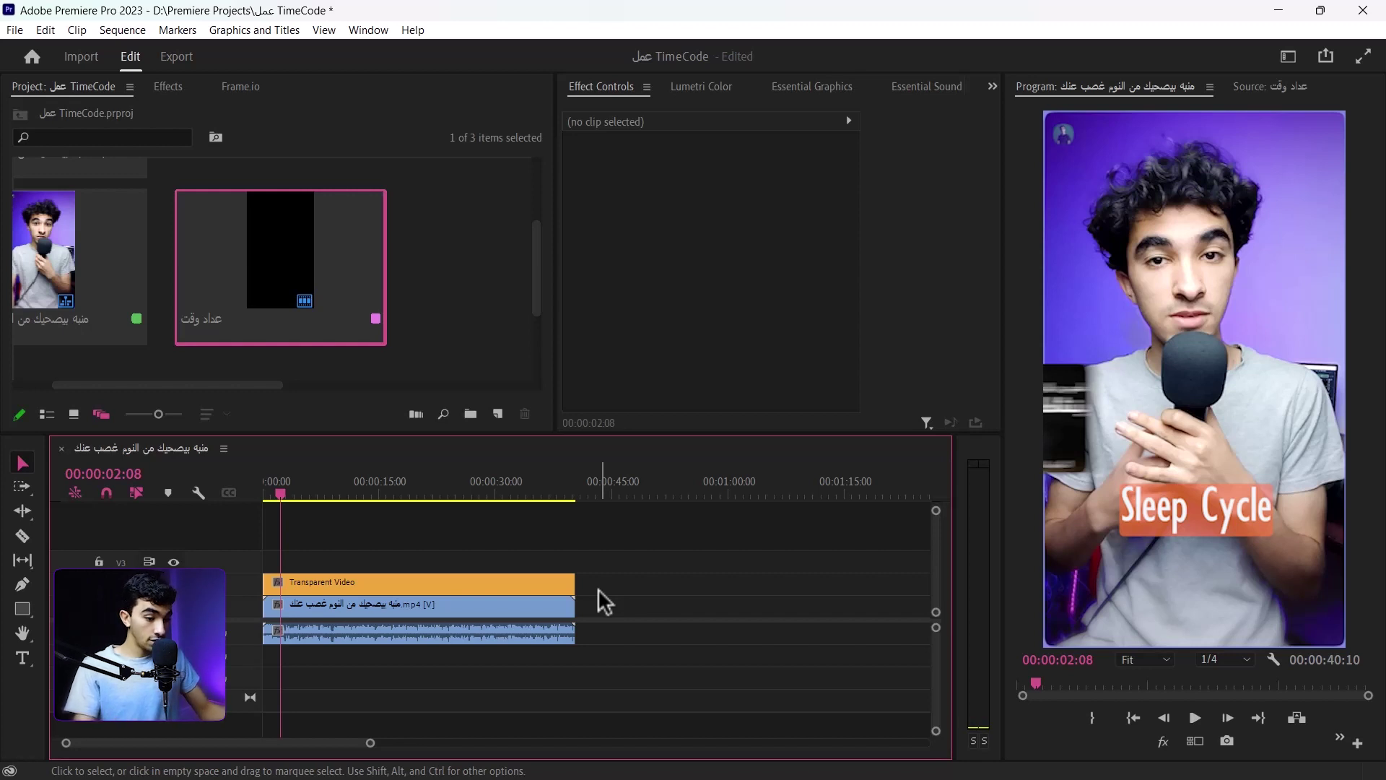
Step: Search the effects for "time" and apply the Timecode video effect to the transparent video clip
key("=")
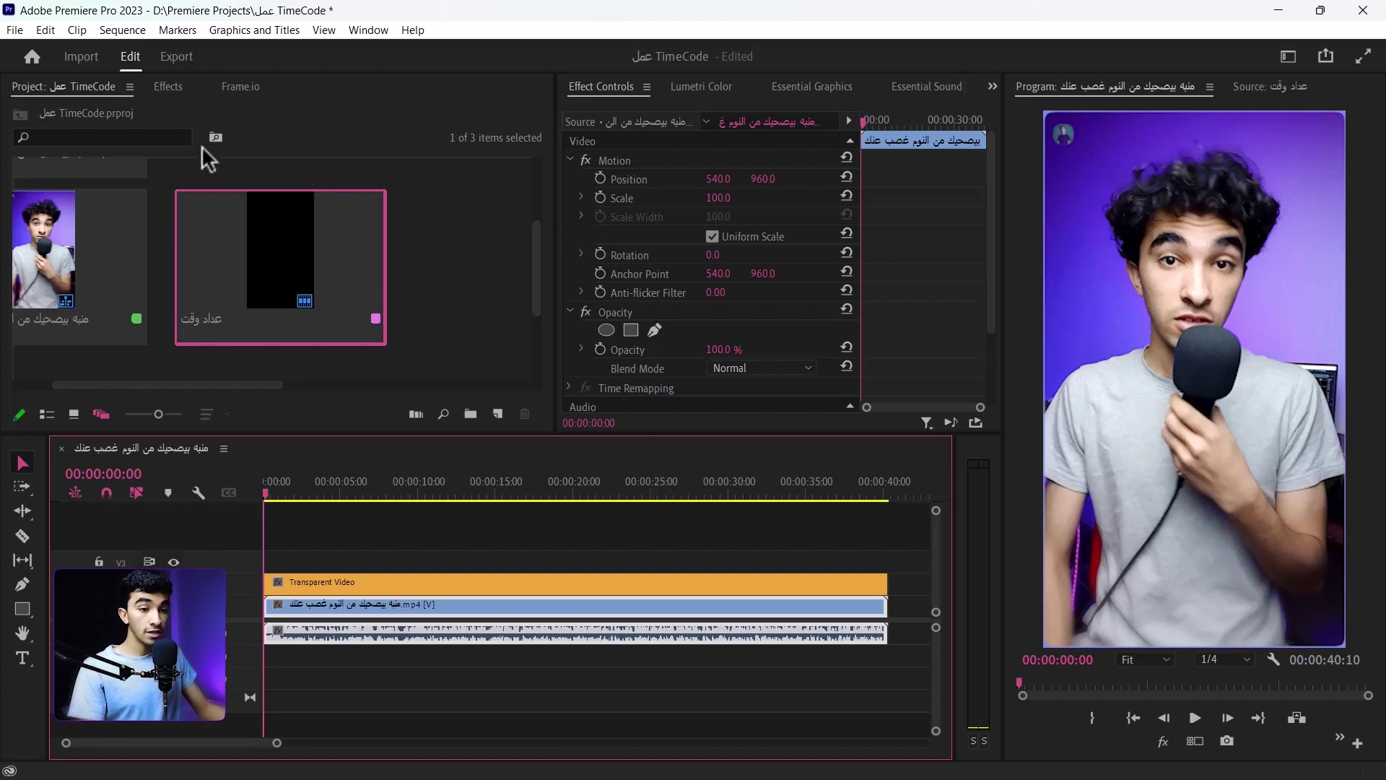
left_click(168, 87)
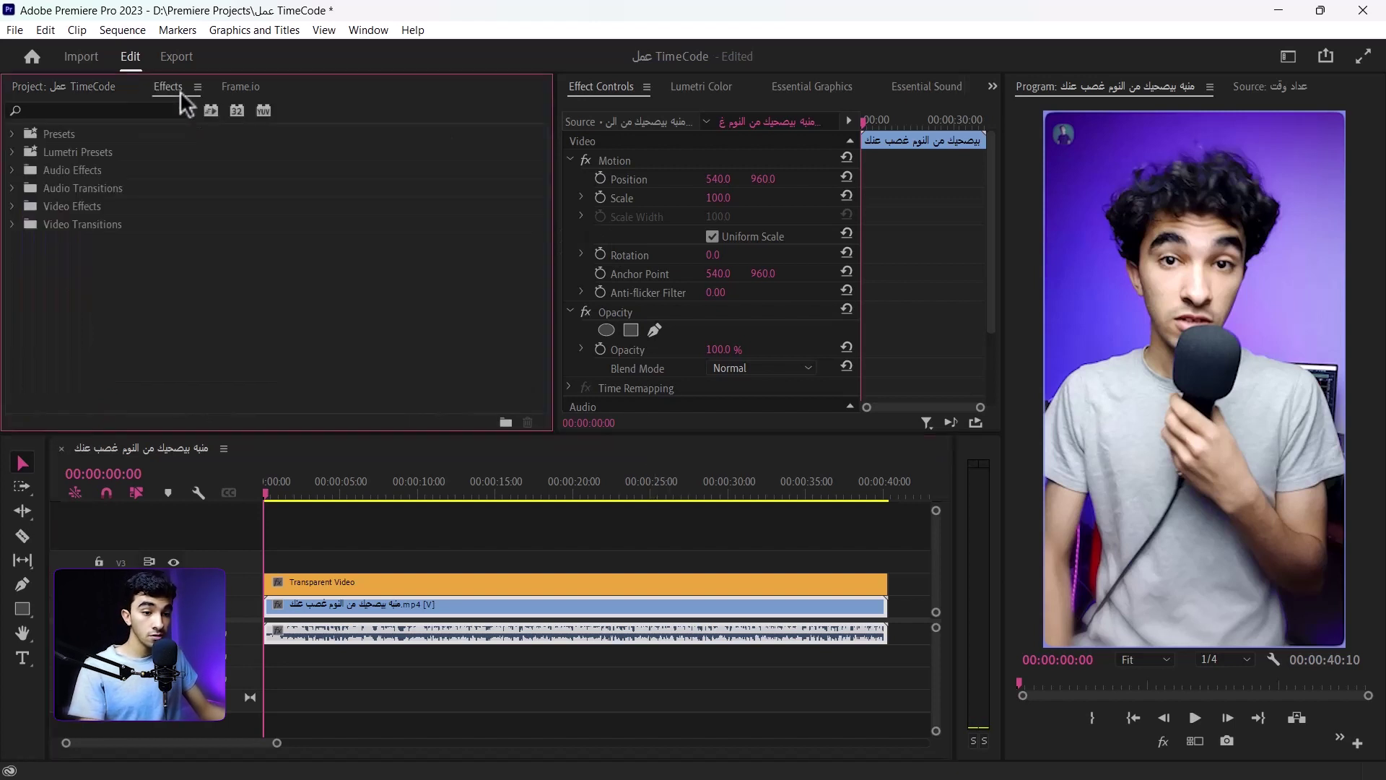
left_click(107, 108)
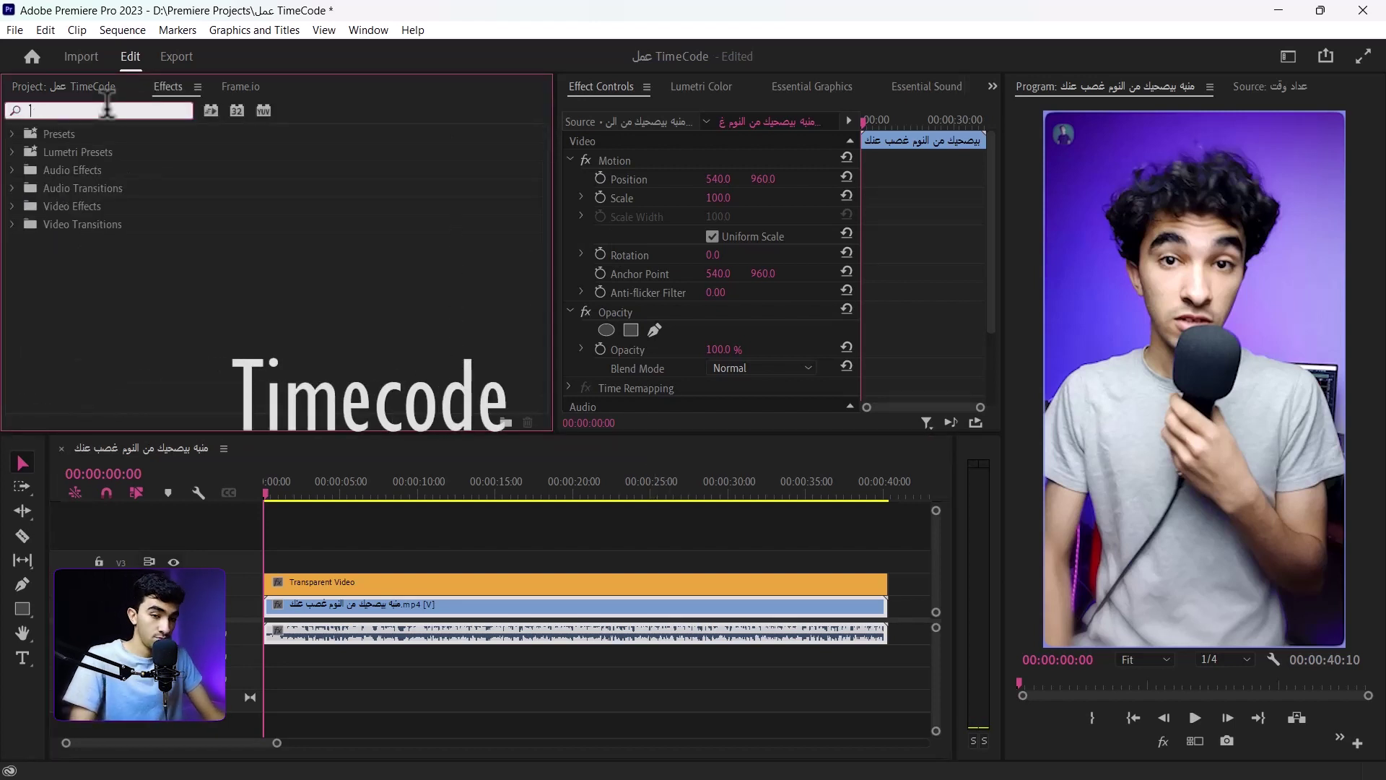
type("time")
left_click_drag(154, 364, 371, 581)
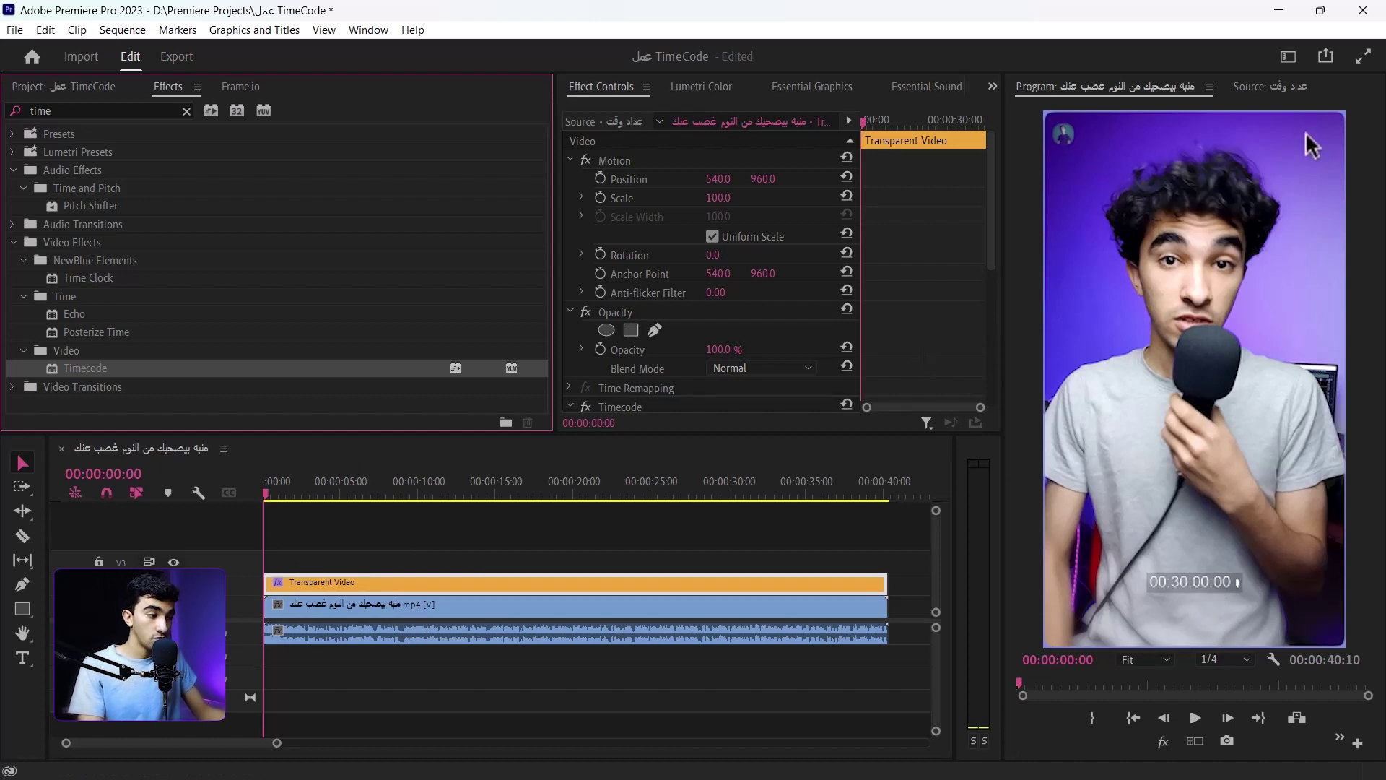
Step: Move the timecode overlay to the frame's upper-right corner at position 845.0, 93.6 and set its size to 7%
scroll(935, 285, "down", 3)
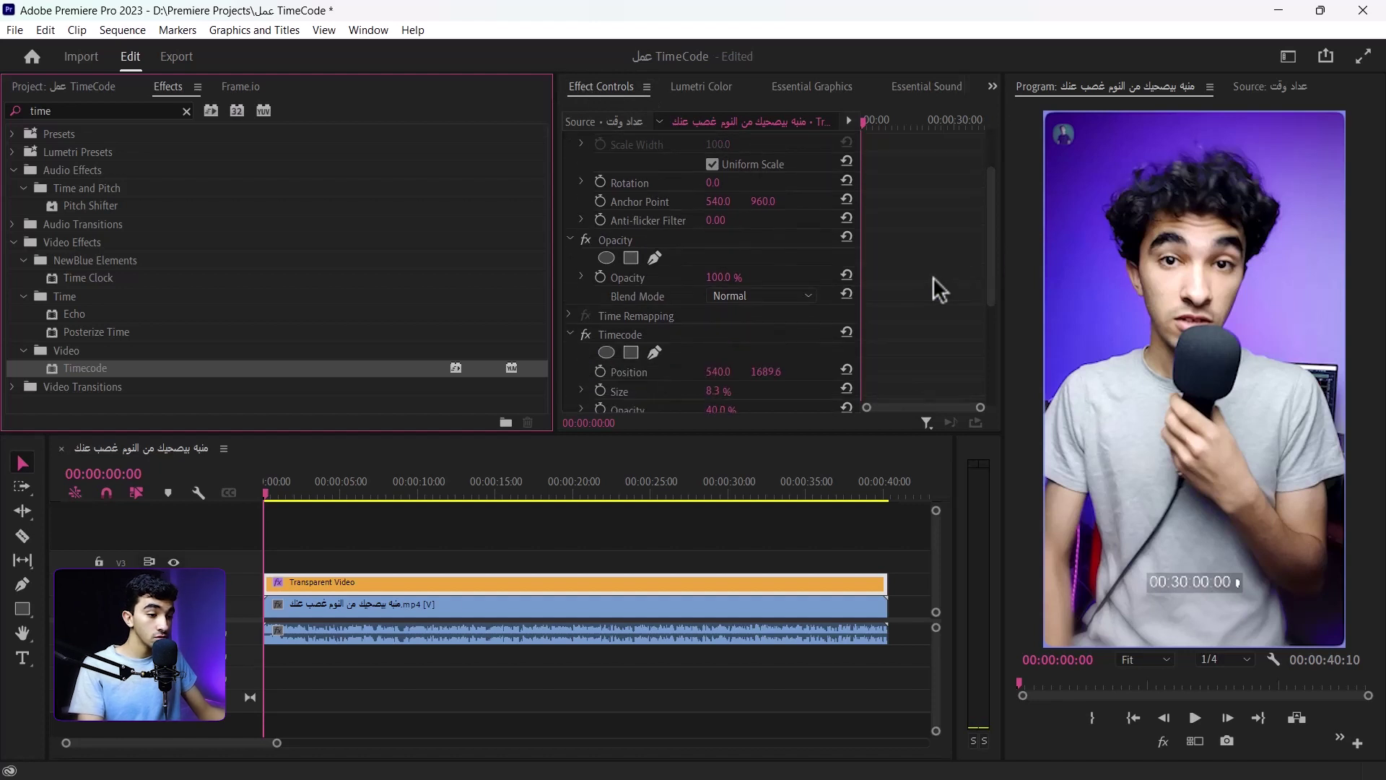
scroll(934, 278, "down", 2)
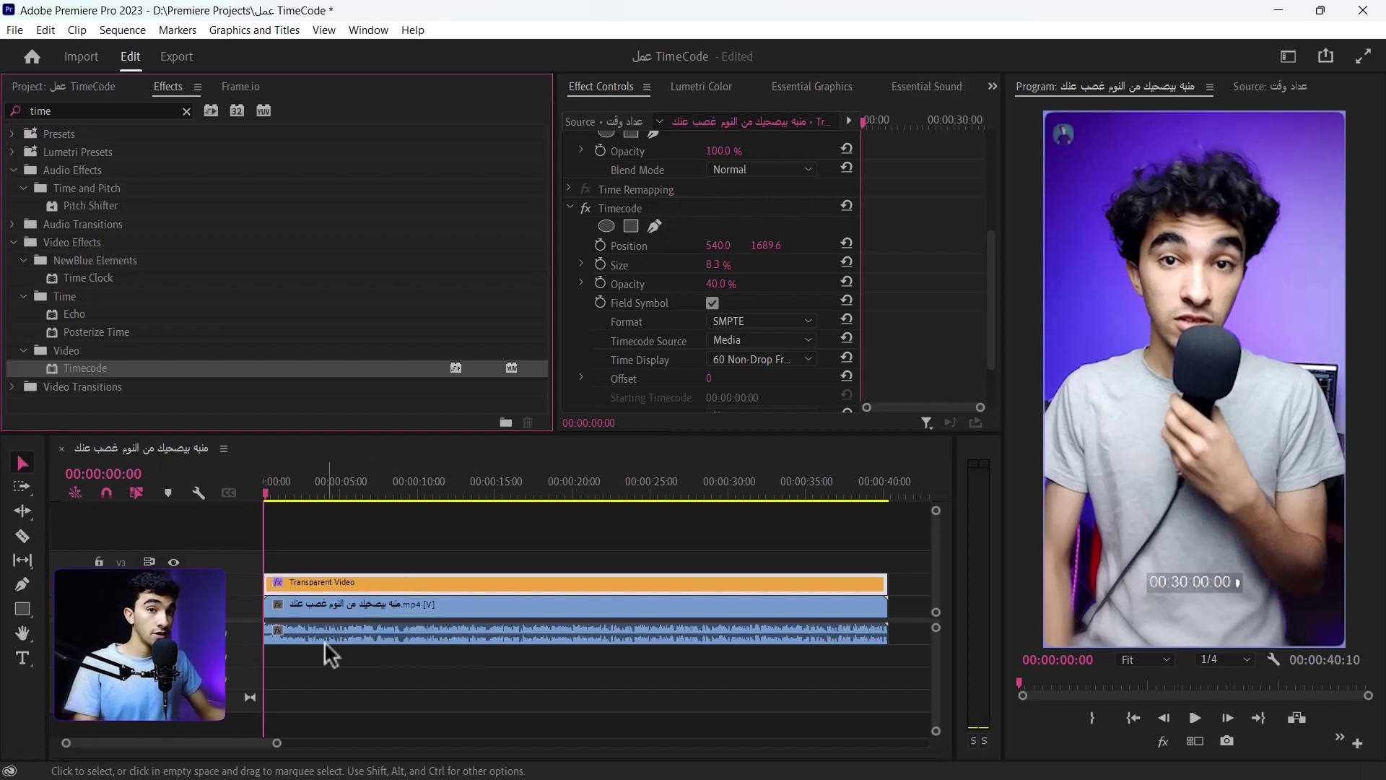
left_click_drag(766, 246, 715, 262)
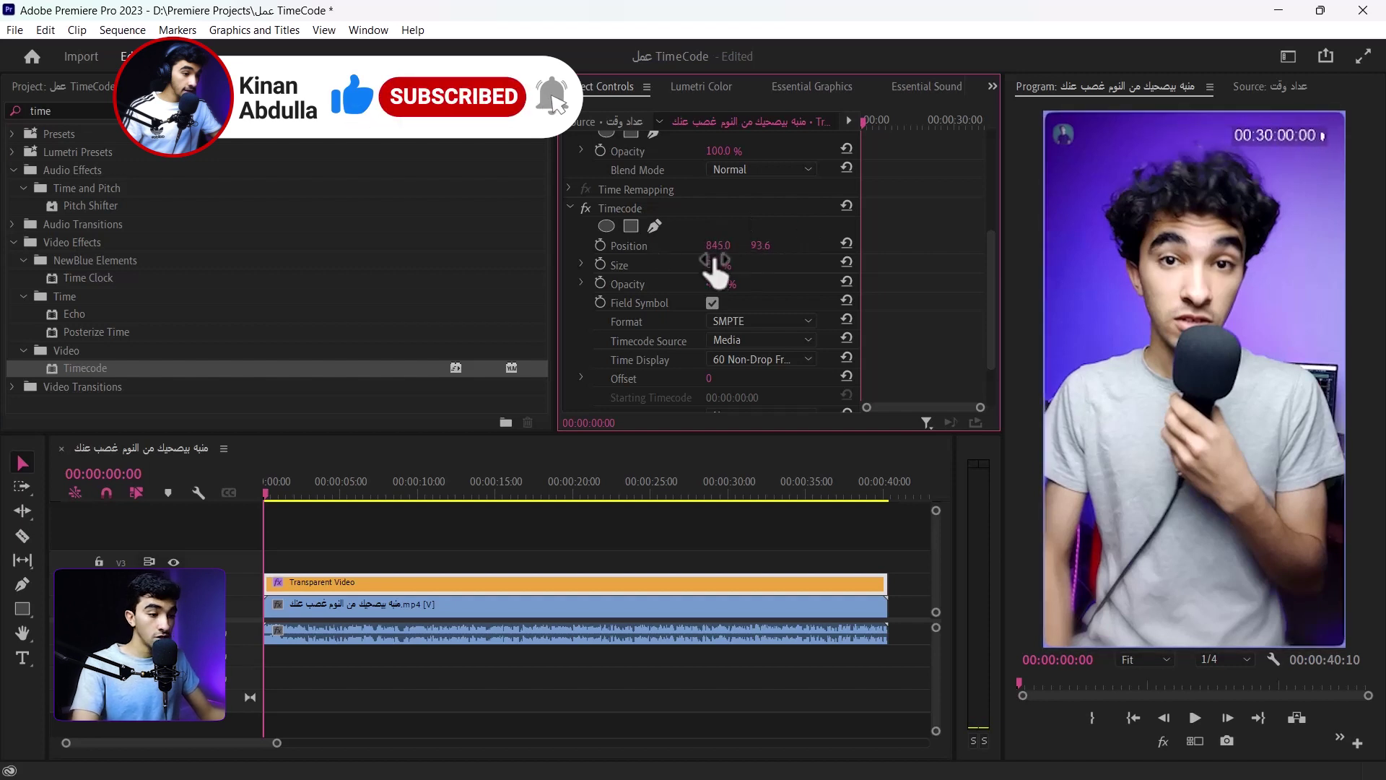
left_click(718, 264)
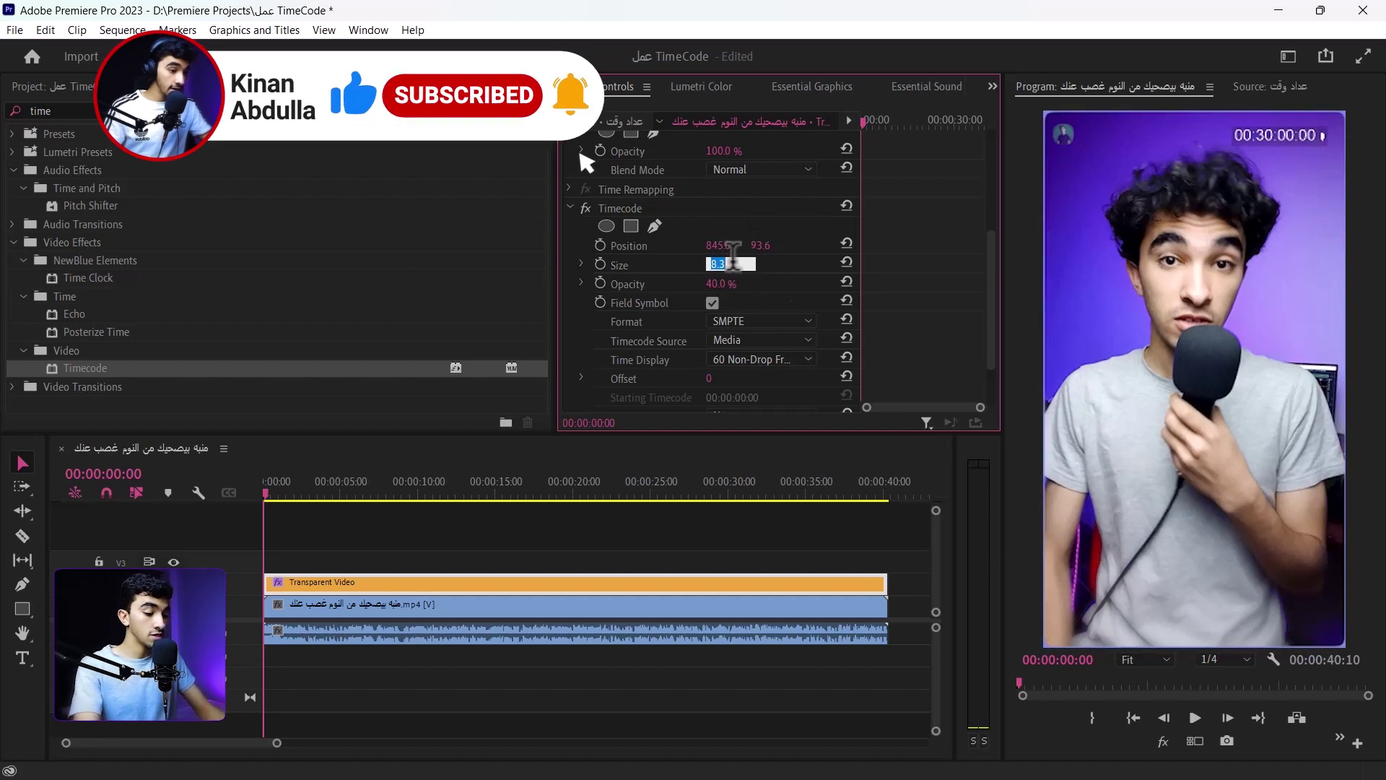
type("7")
key("Return")
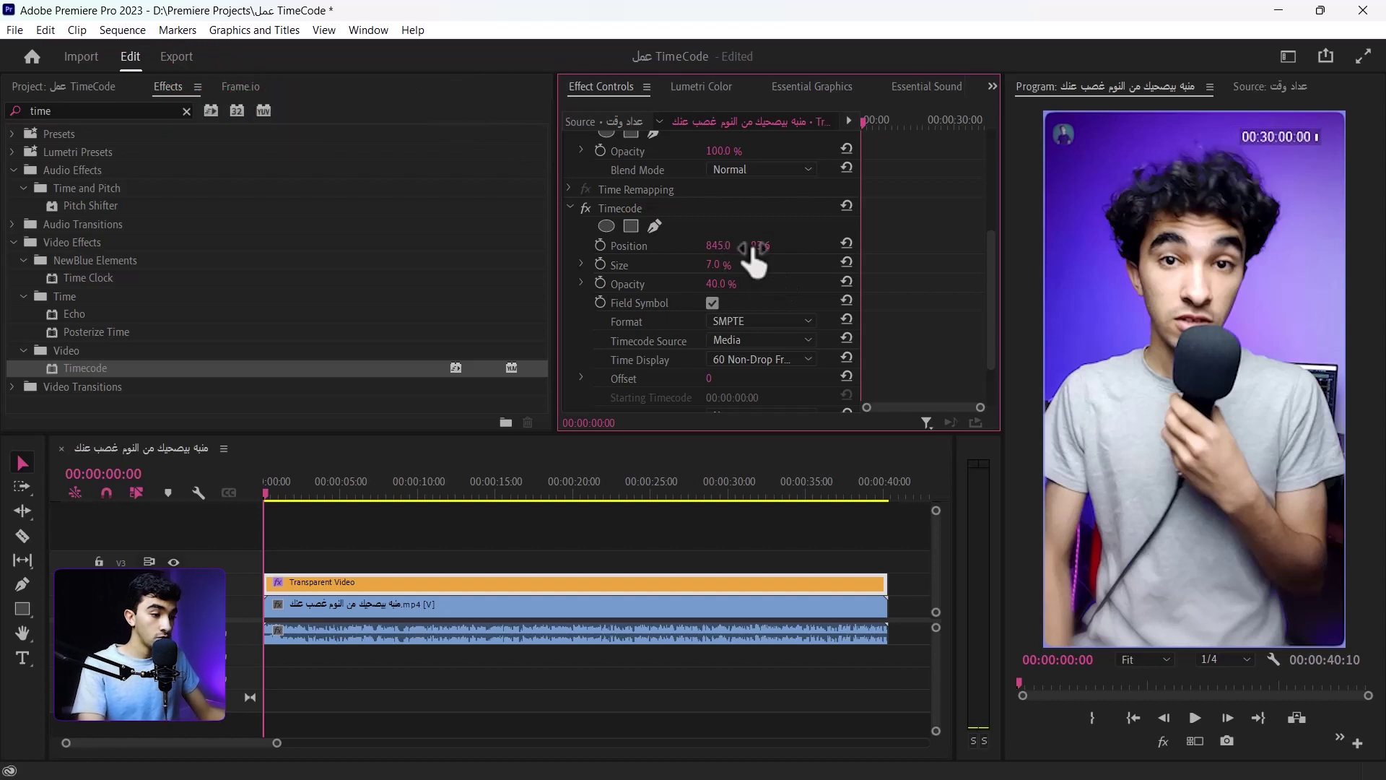
Step: Nudge the timecode closer to the frame's corner at position 859.0, 78.6 and lower its background opacity to 37%
left_click_drag(1278, 138, 1282, 133)
right_click(1171, 336)
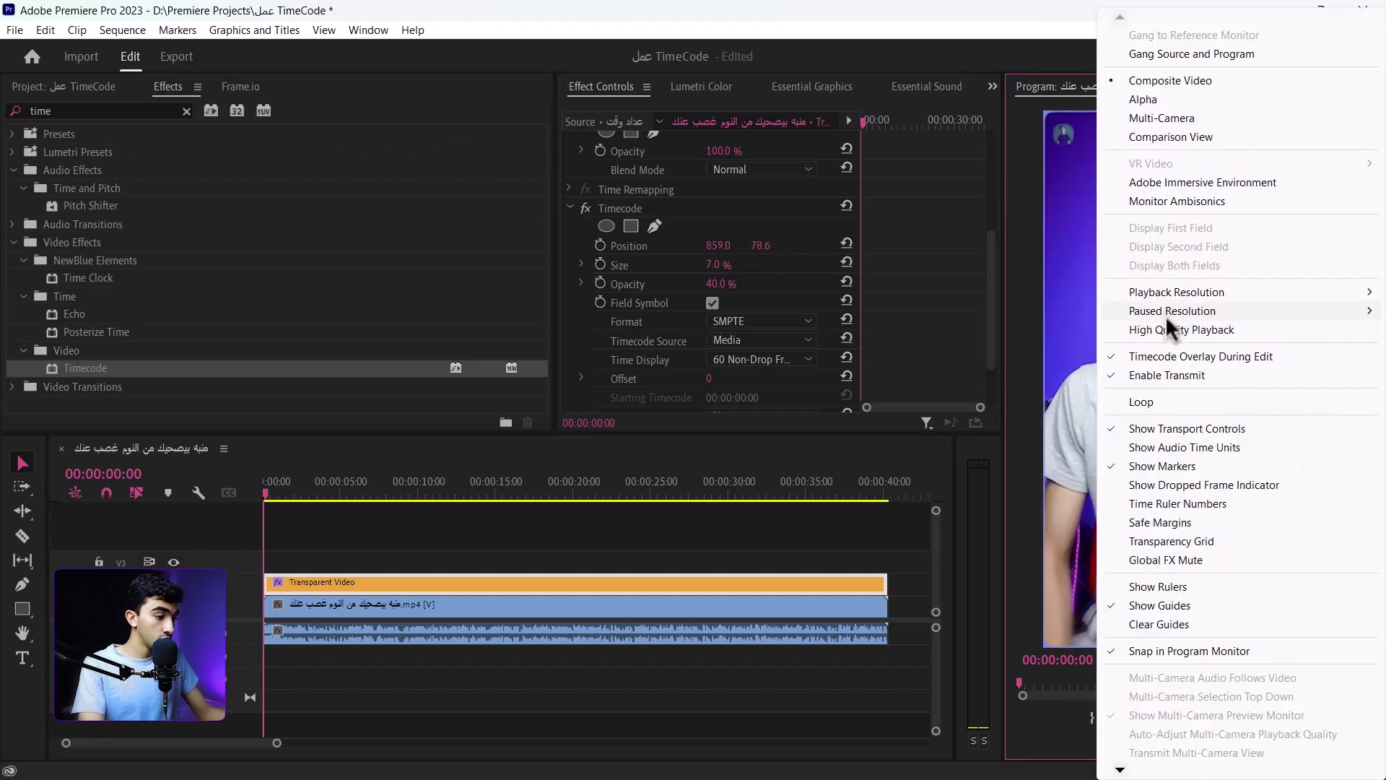
mouse_move(1167, 319)
left_click(1053, 317)
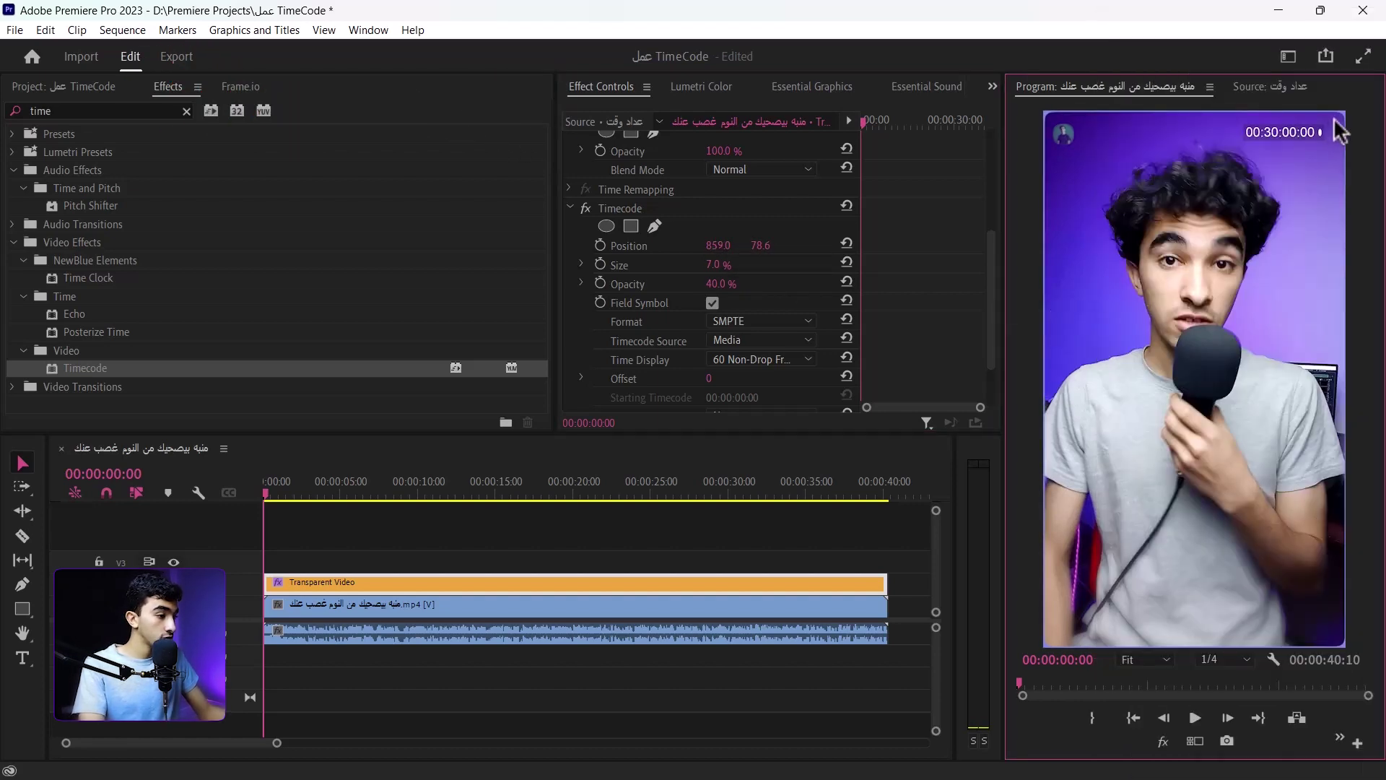
left_click_drag(719, 283, 697, 284)
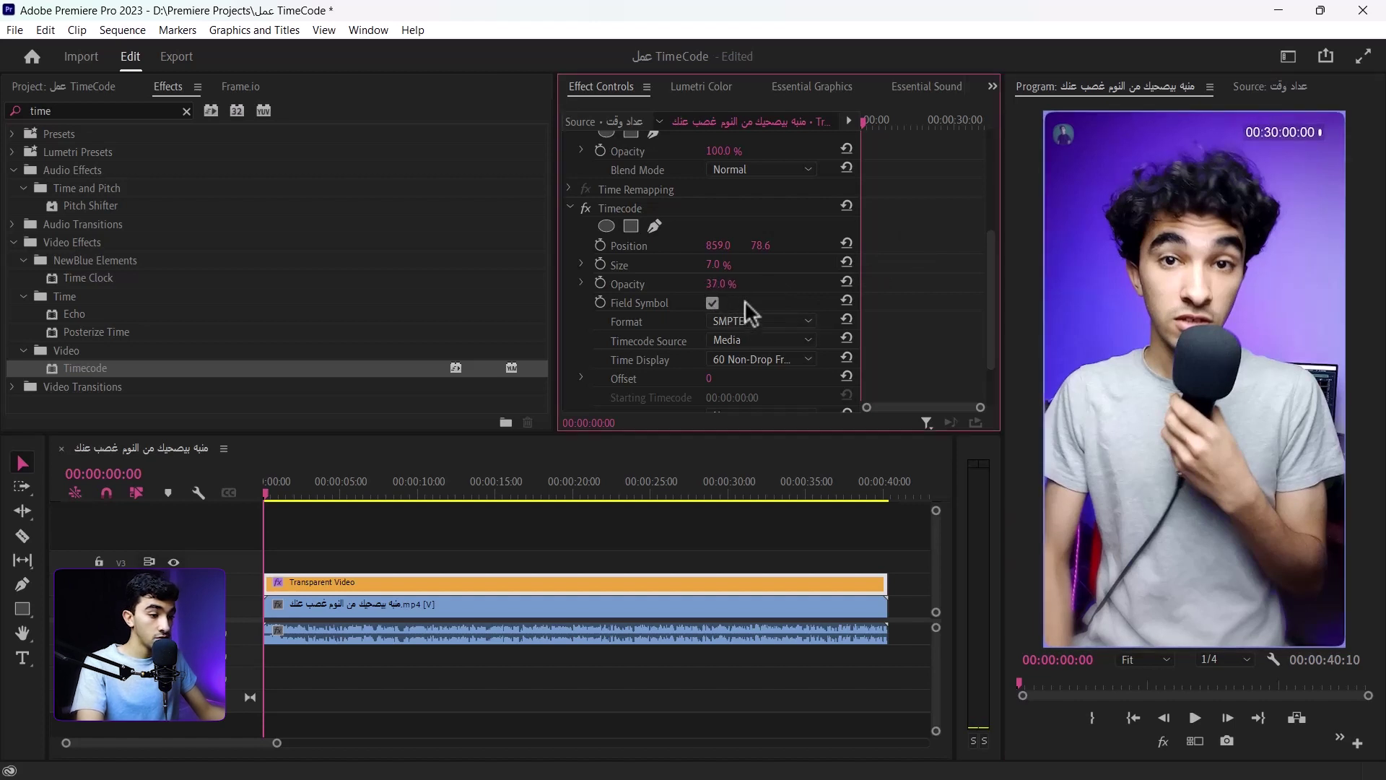
Step: Set the Timecode source to Generate and, with the playhead at 00:00:40:05, set the time display to 30 Non-Drop Frame
left_click(730, 342)
left_click(761, 387)
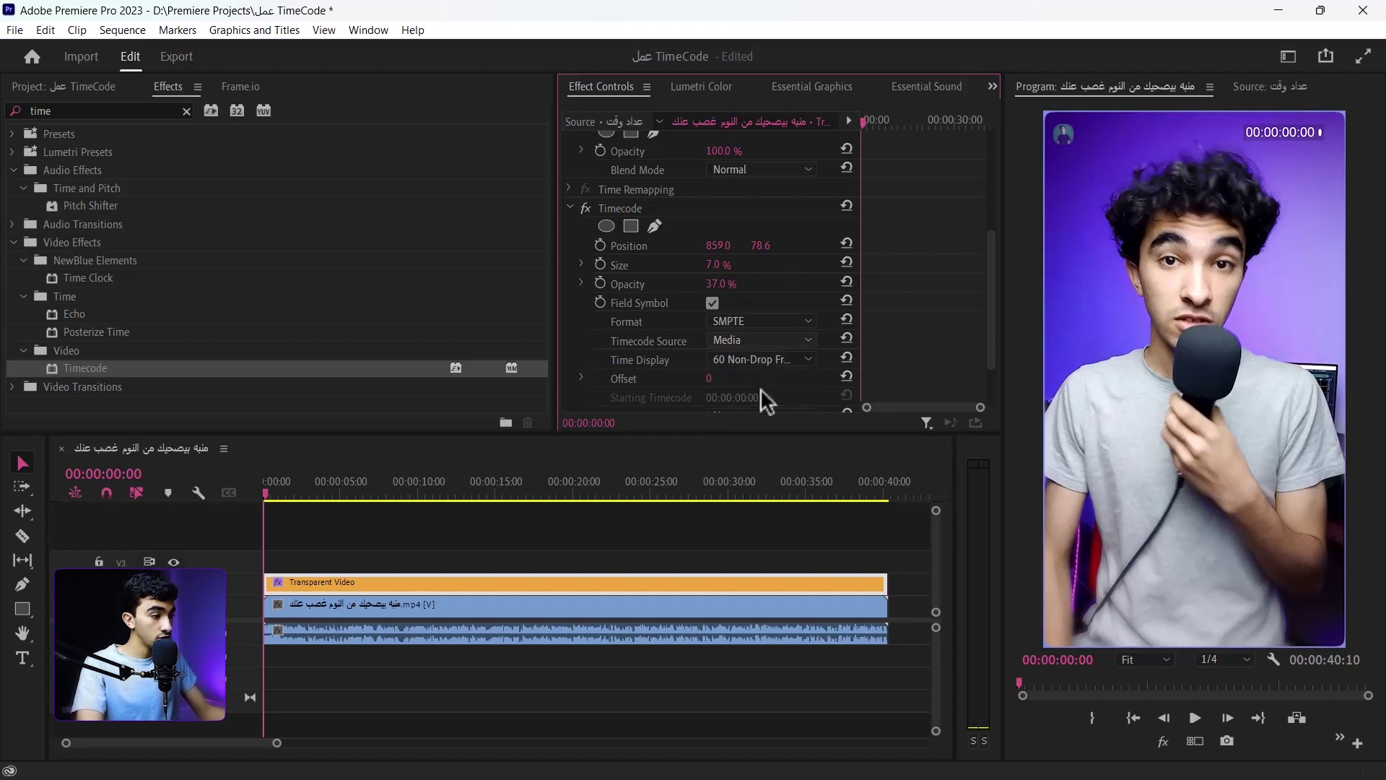
left_click(266, 497)
left_click_drag(645, 498, 886, 489)
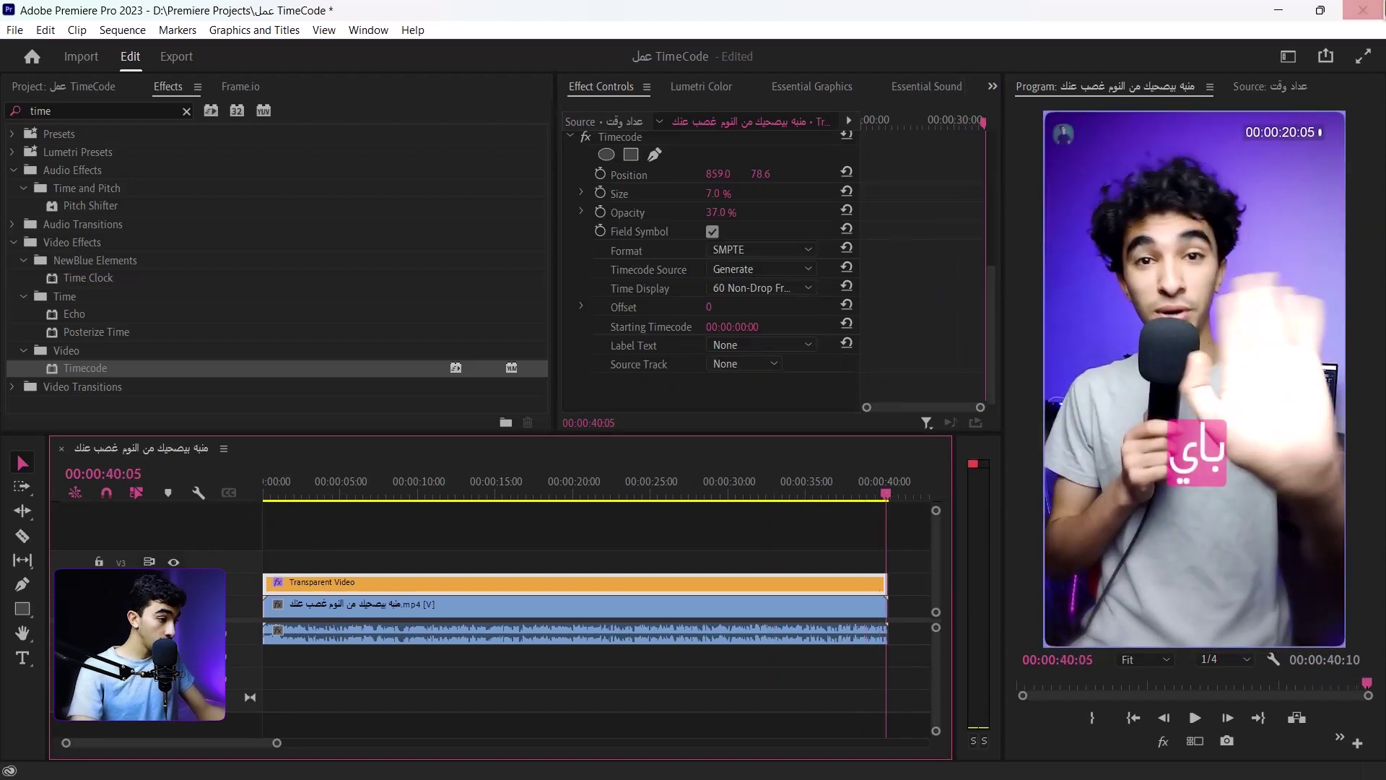
left_click(746, 287)
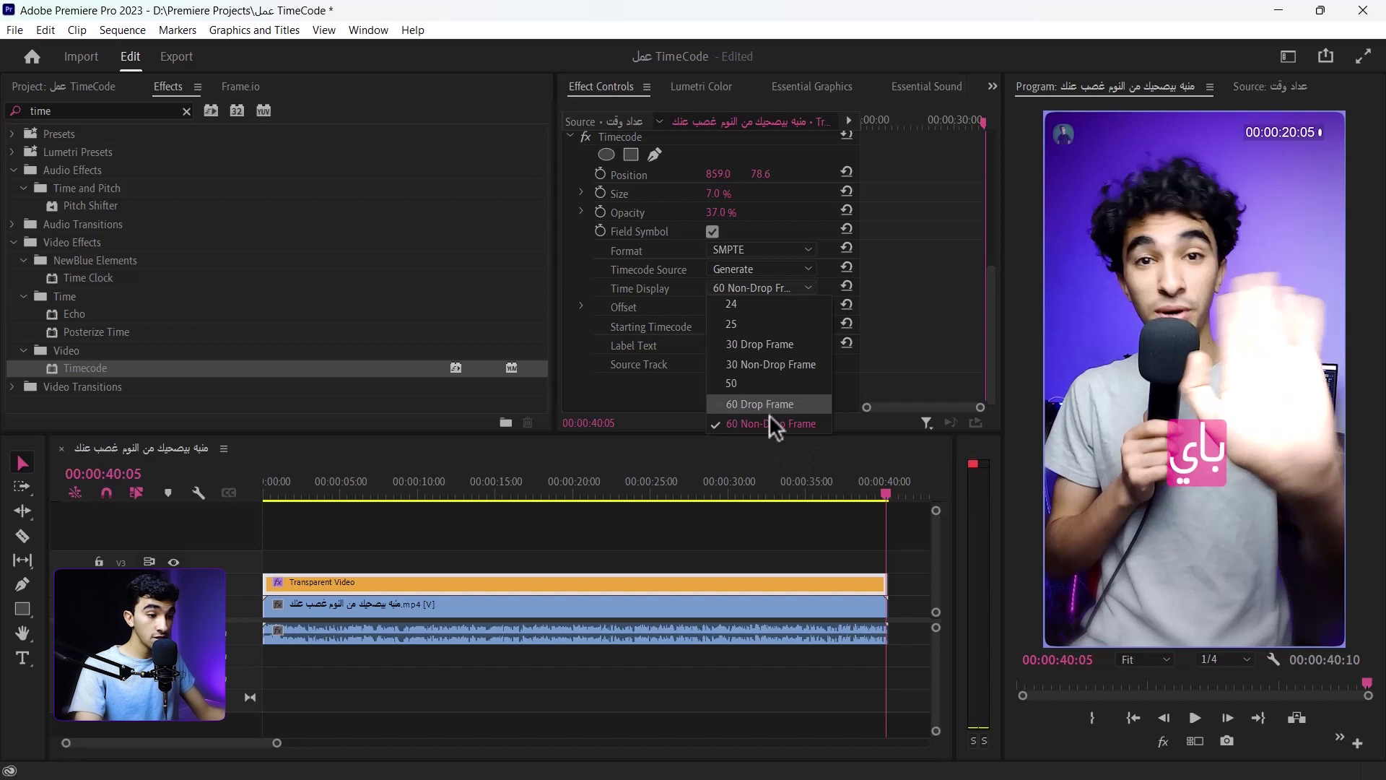
left_click(778, 358)
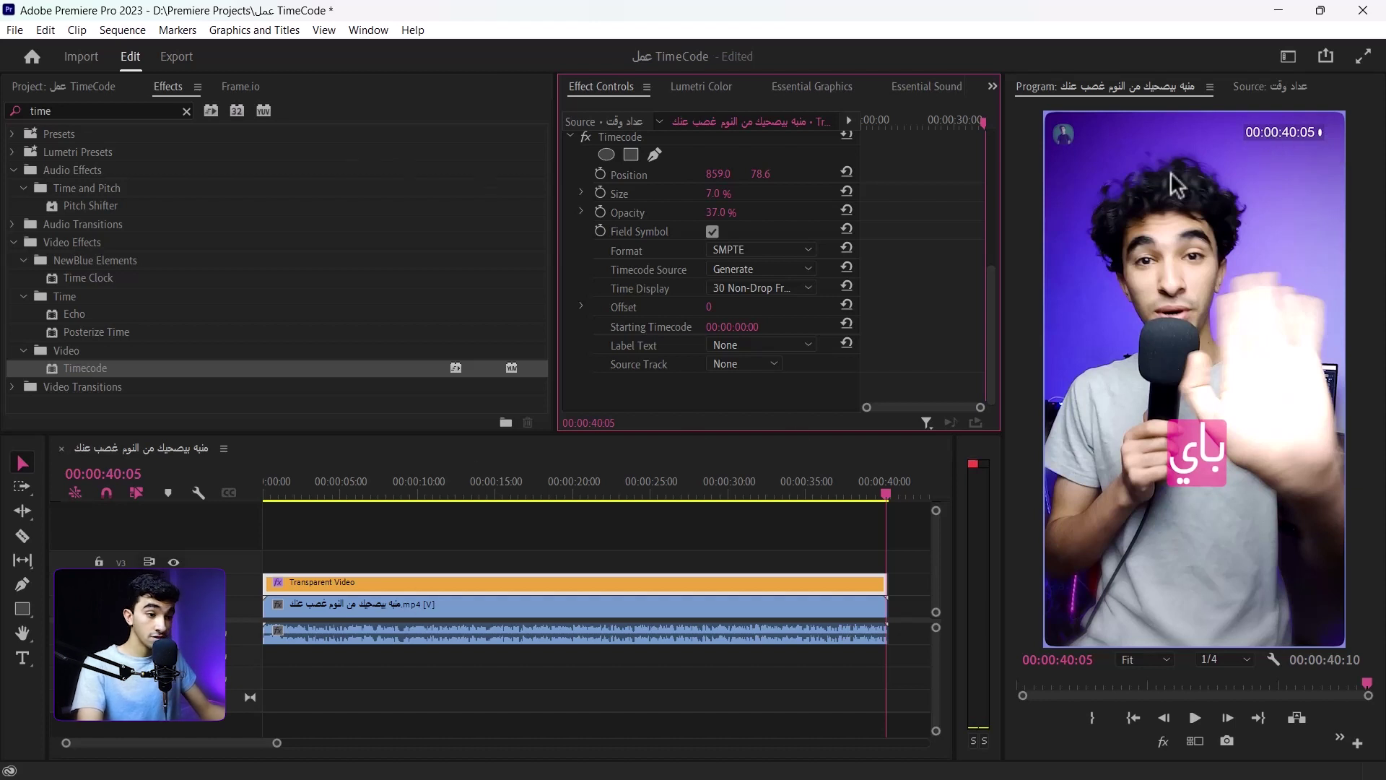
Step: Search the effects for "crop" and apply the Crop video effect to the transparent video clip
double_click(92, 111)
key("BackSpace")
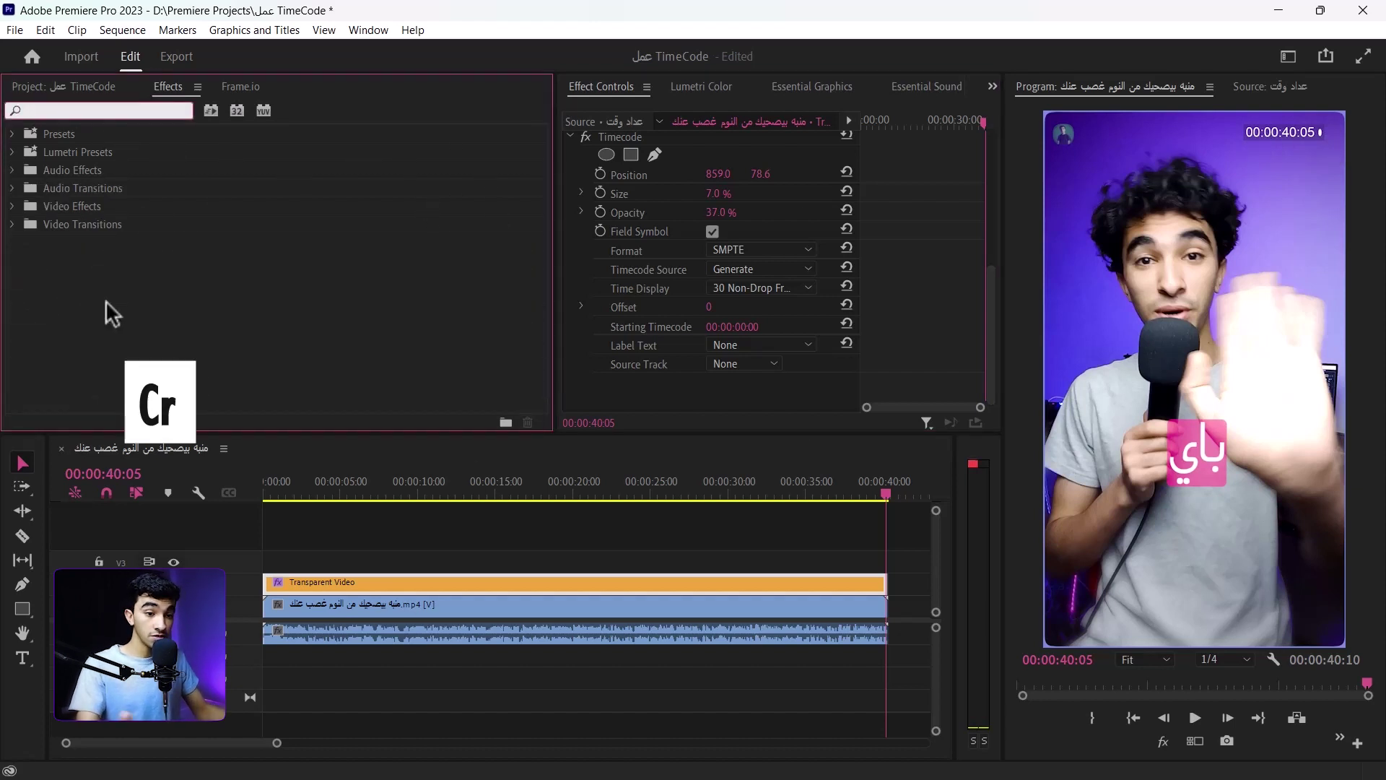
type("crop")
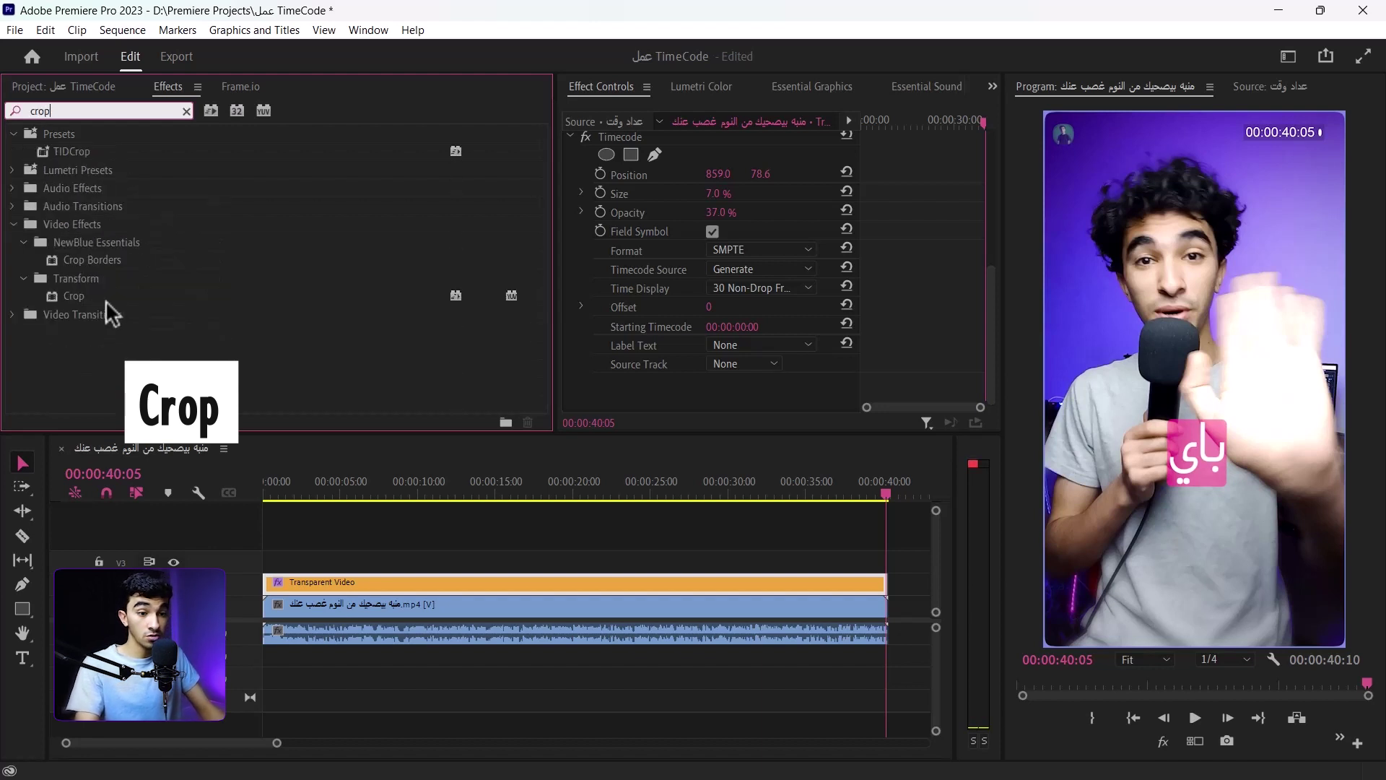
left_click_drag(140, 290, 376, 582)
scroll(949, 257, "down", 2)
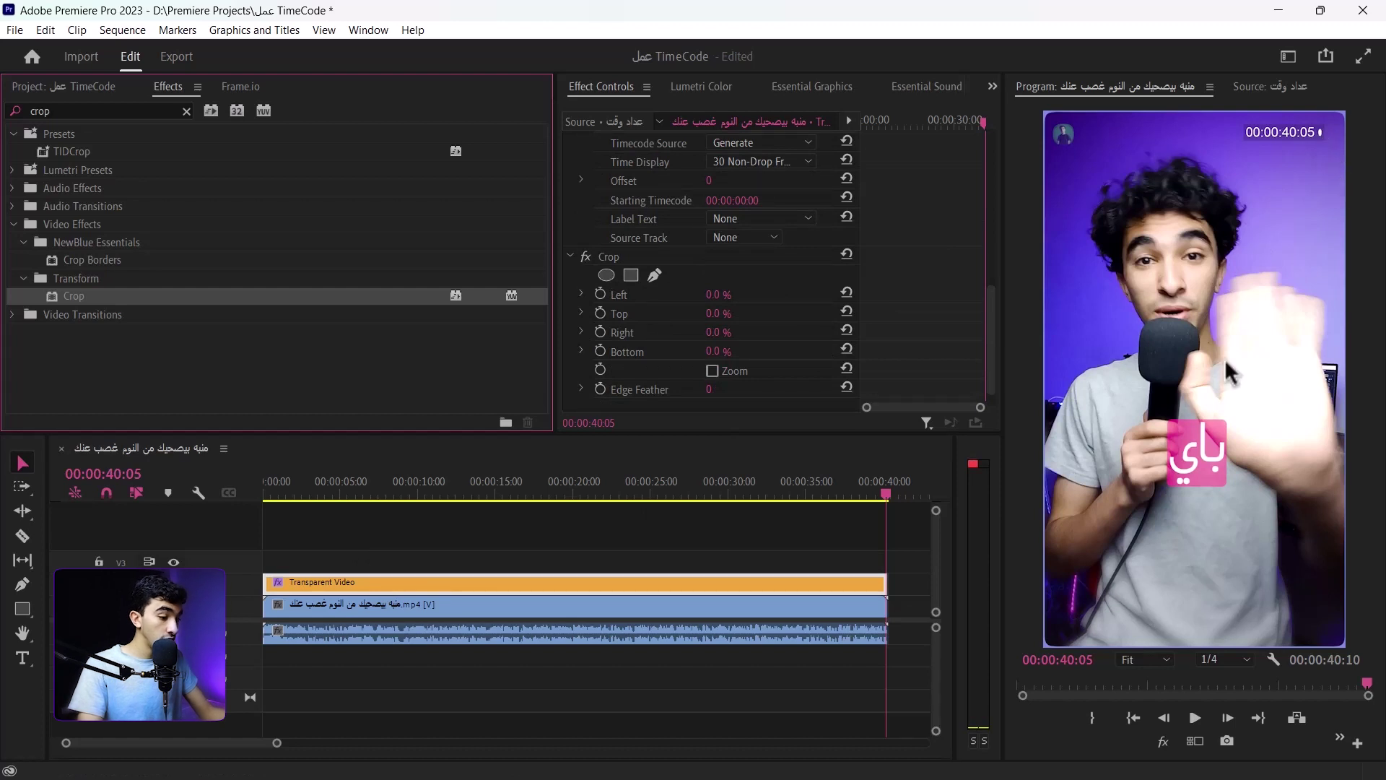
Step: Crop the transparent video clip's right side by 9% to hide the field symbol beside the timecode
left_click(1162, 660)
left_click(1155, 636)
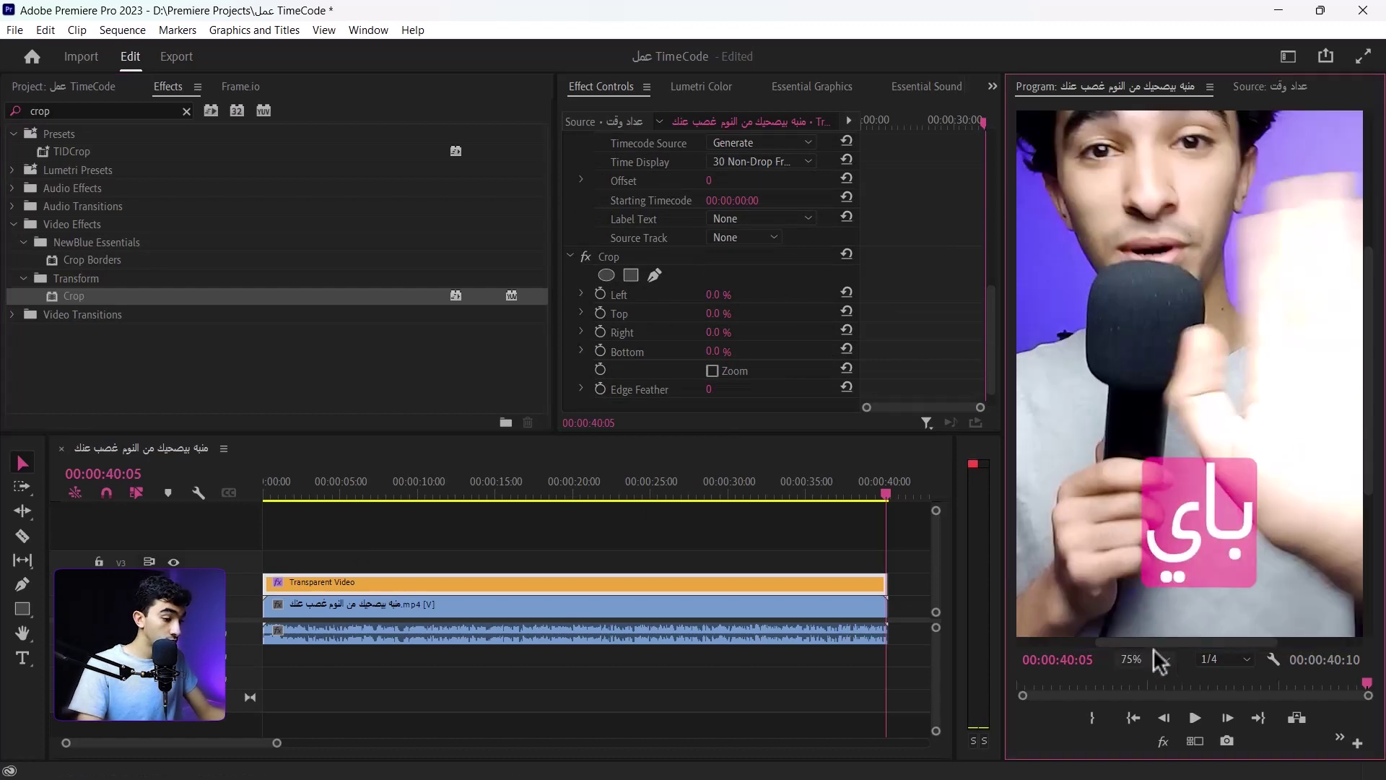
left_click(1159, 659)
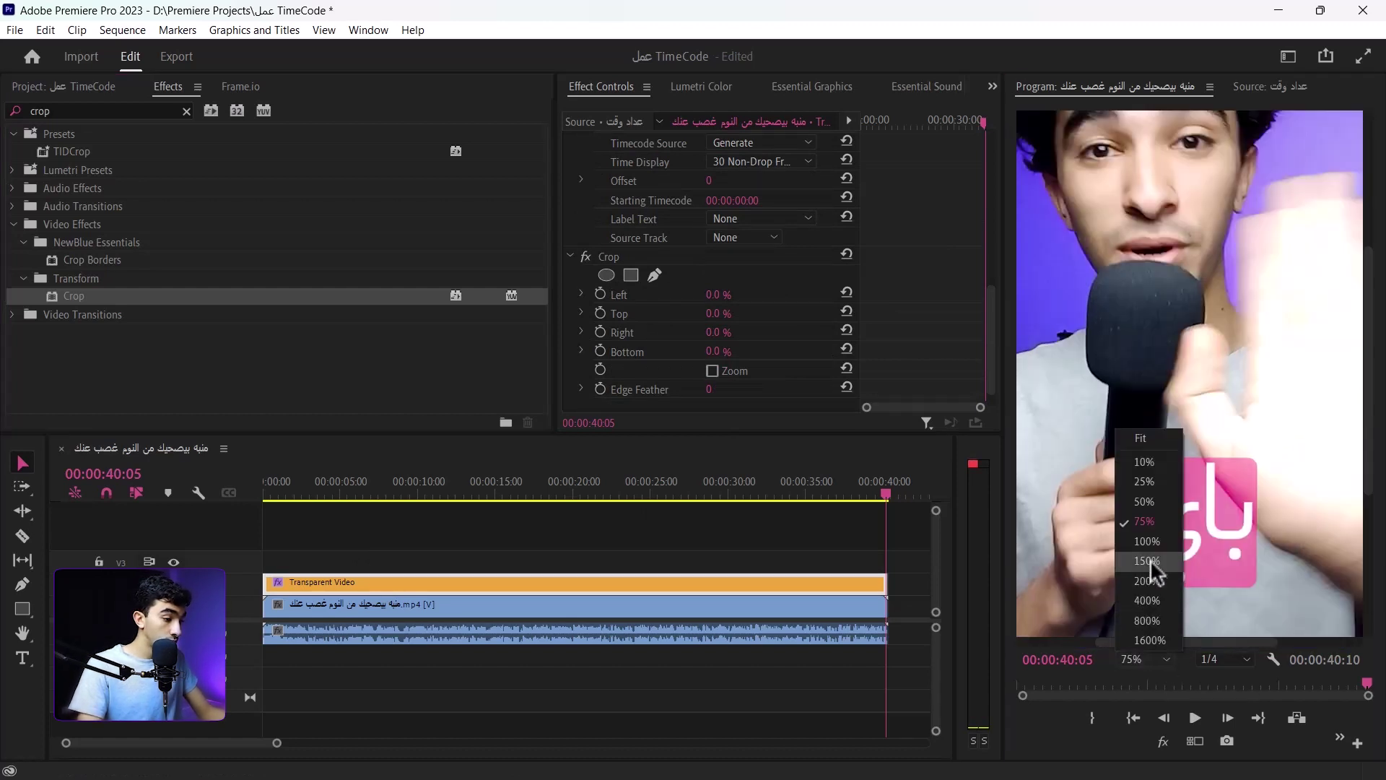
left_click(1151, 560)
left_click_drag(1375, 368, 1367, 202)
left_click_drag(1212, 644, 1275, 644)
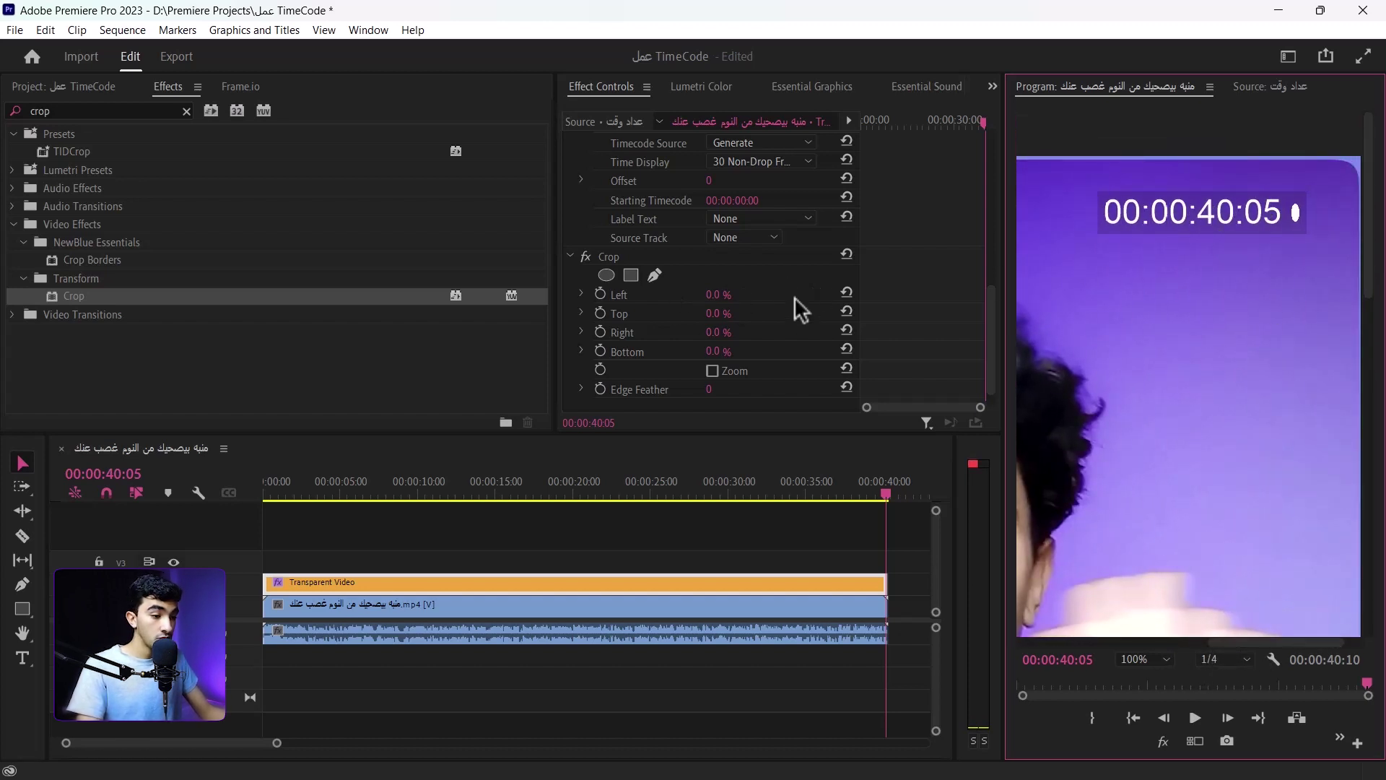
left_click(744, 335)
left_click_drag(722, 332, 736, 339)
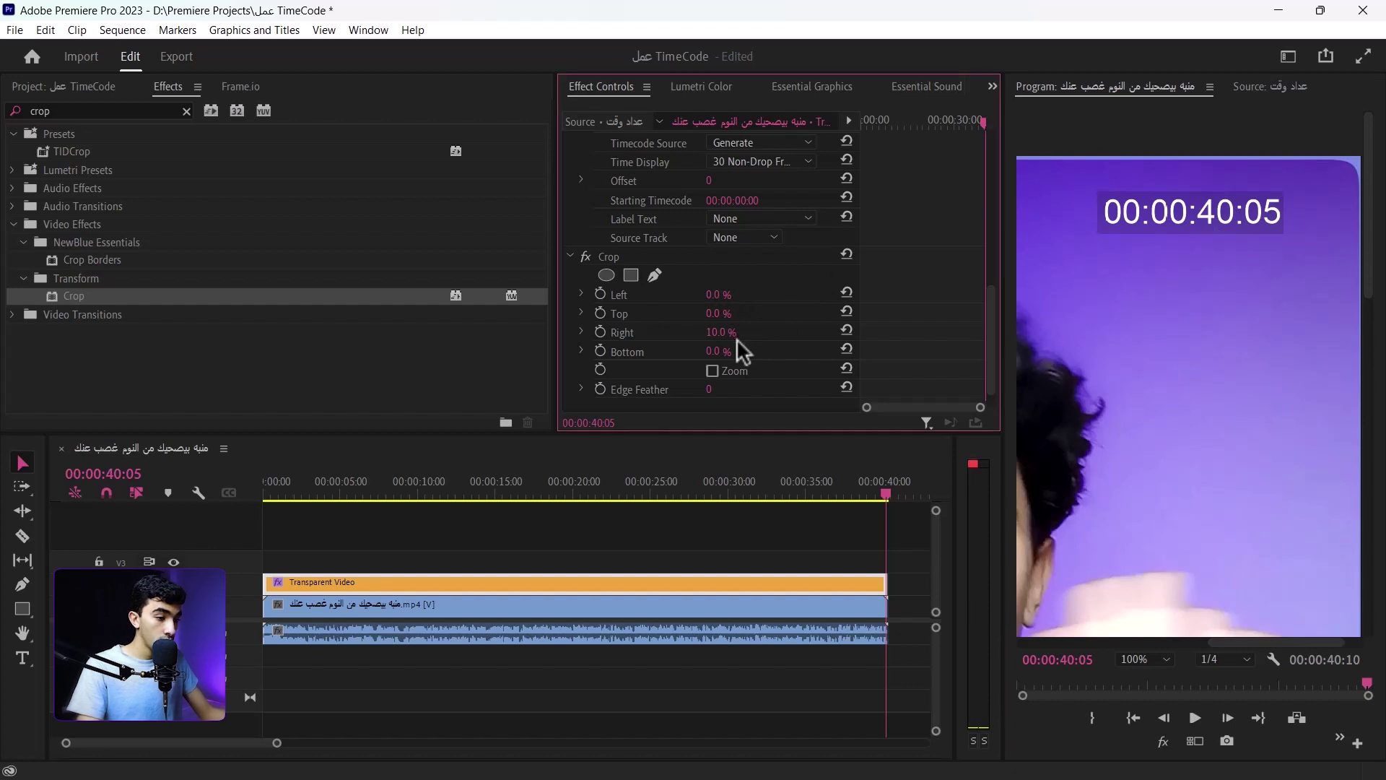
left_click(722, 331)
type("9")
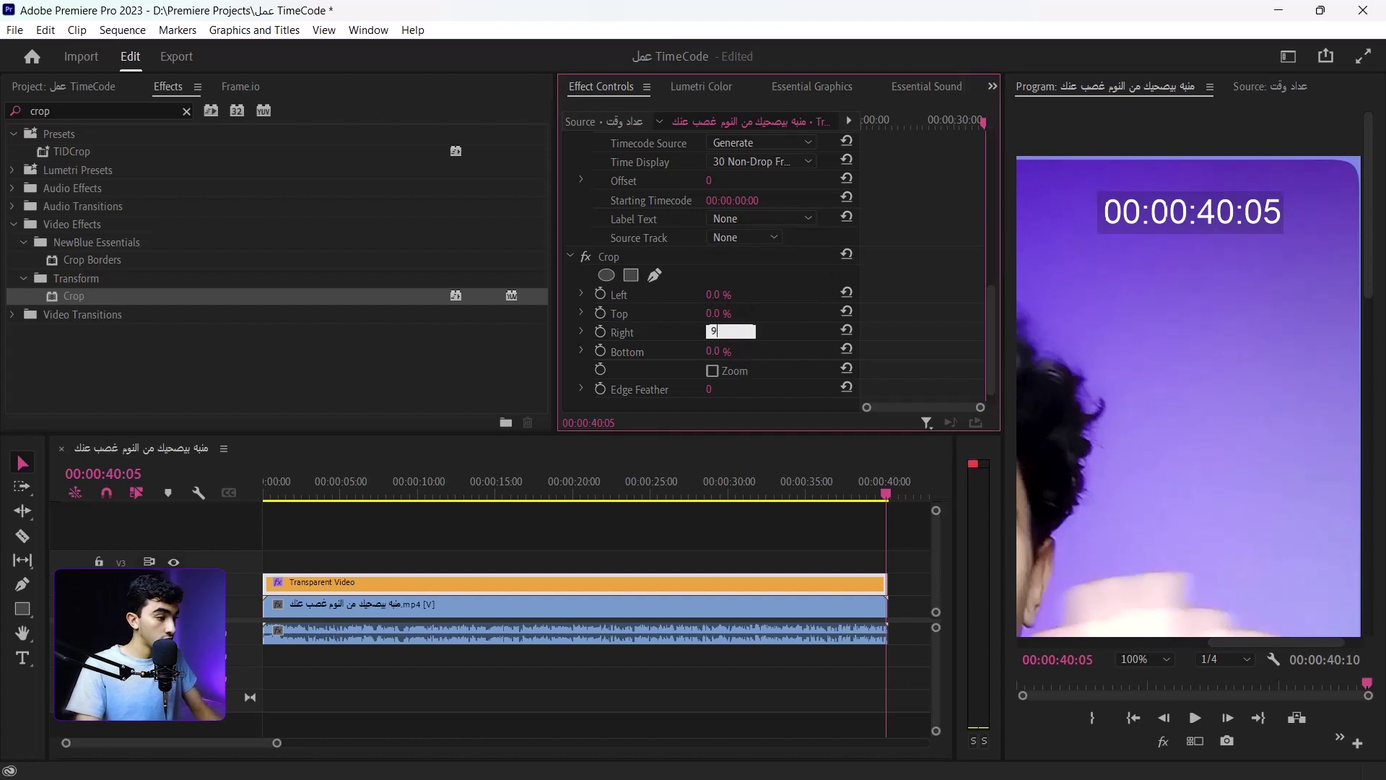
key("Return")
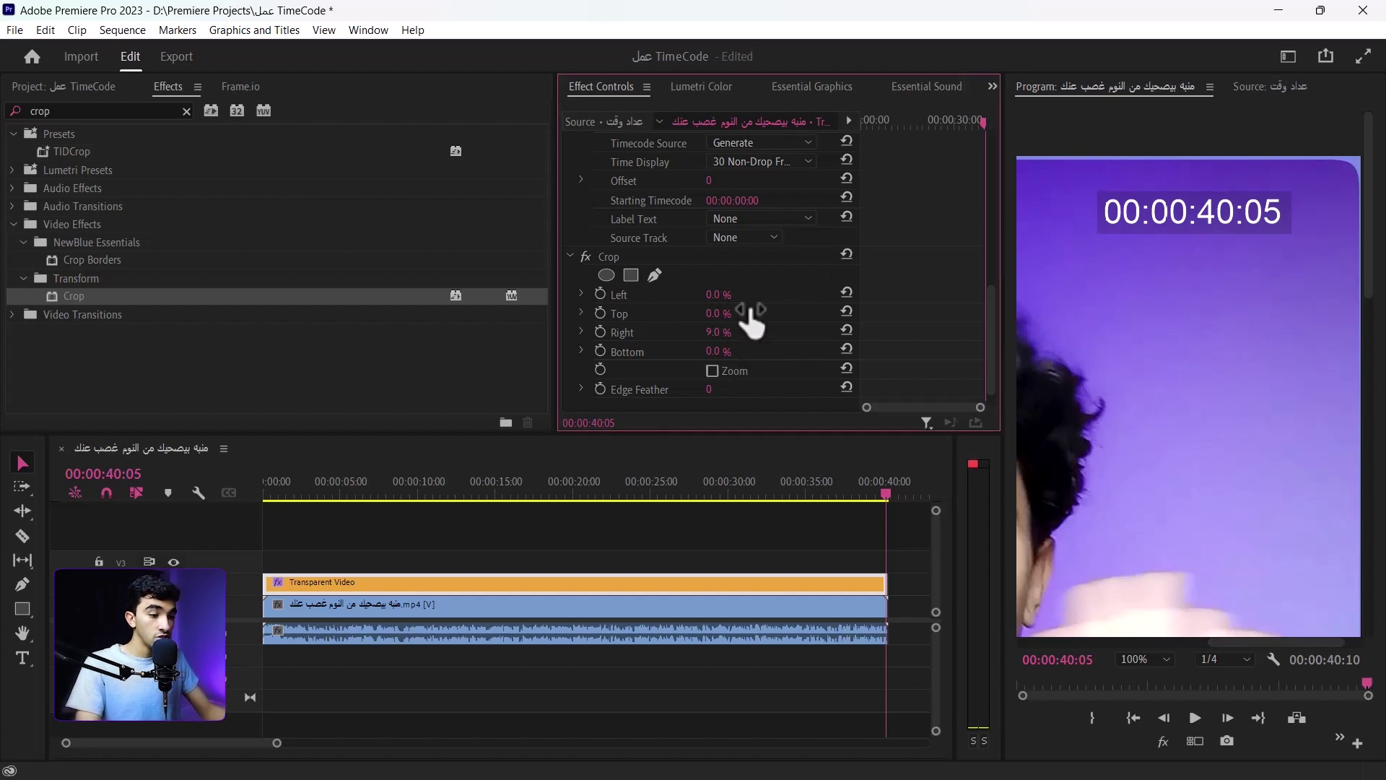
Step: Crop the clip's left side by 78.7% to keep only seconds and frames, and set the right crop to 10%
left_click_drag(725, 298, 839, 297)
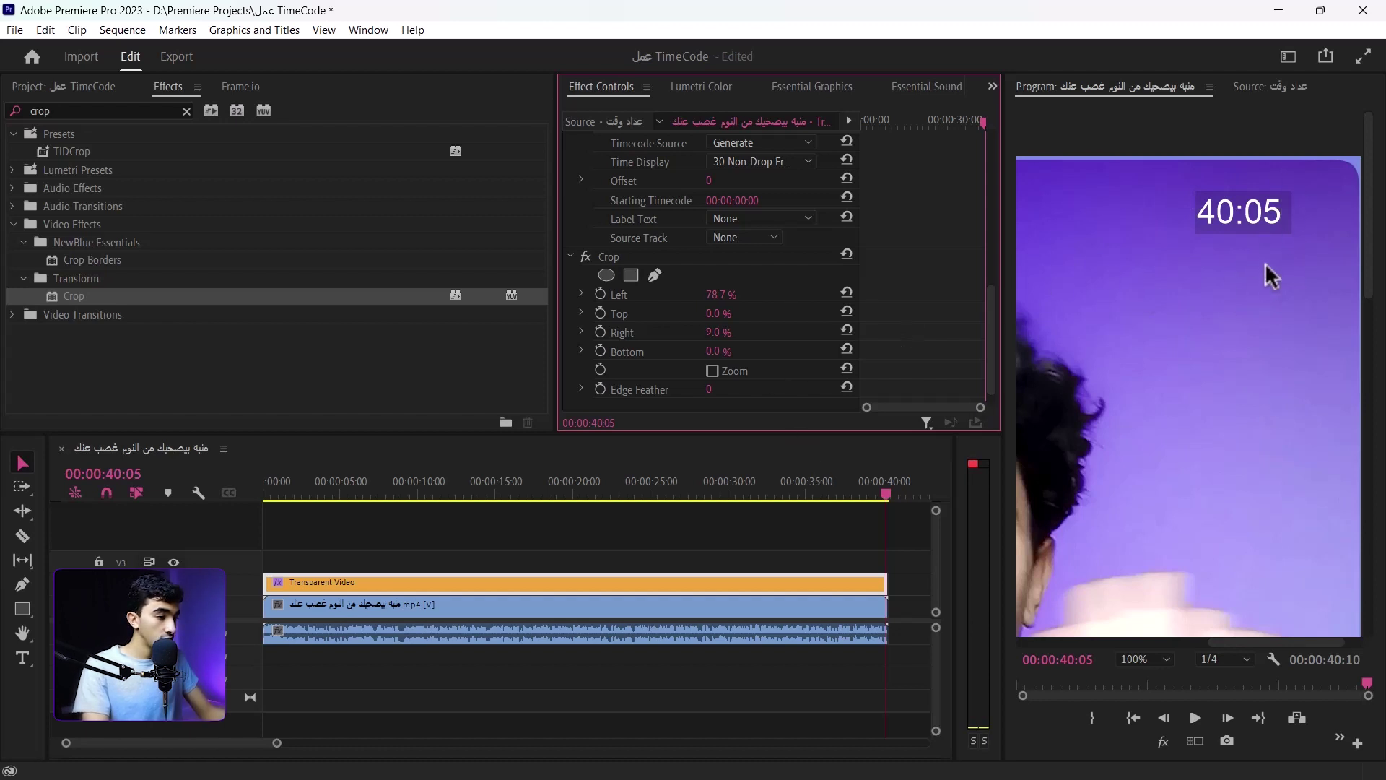
scroll(794, 343, "down", 1)
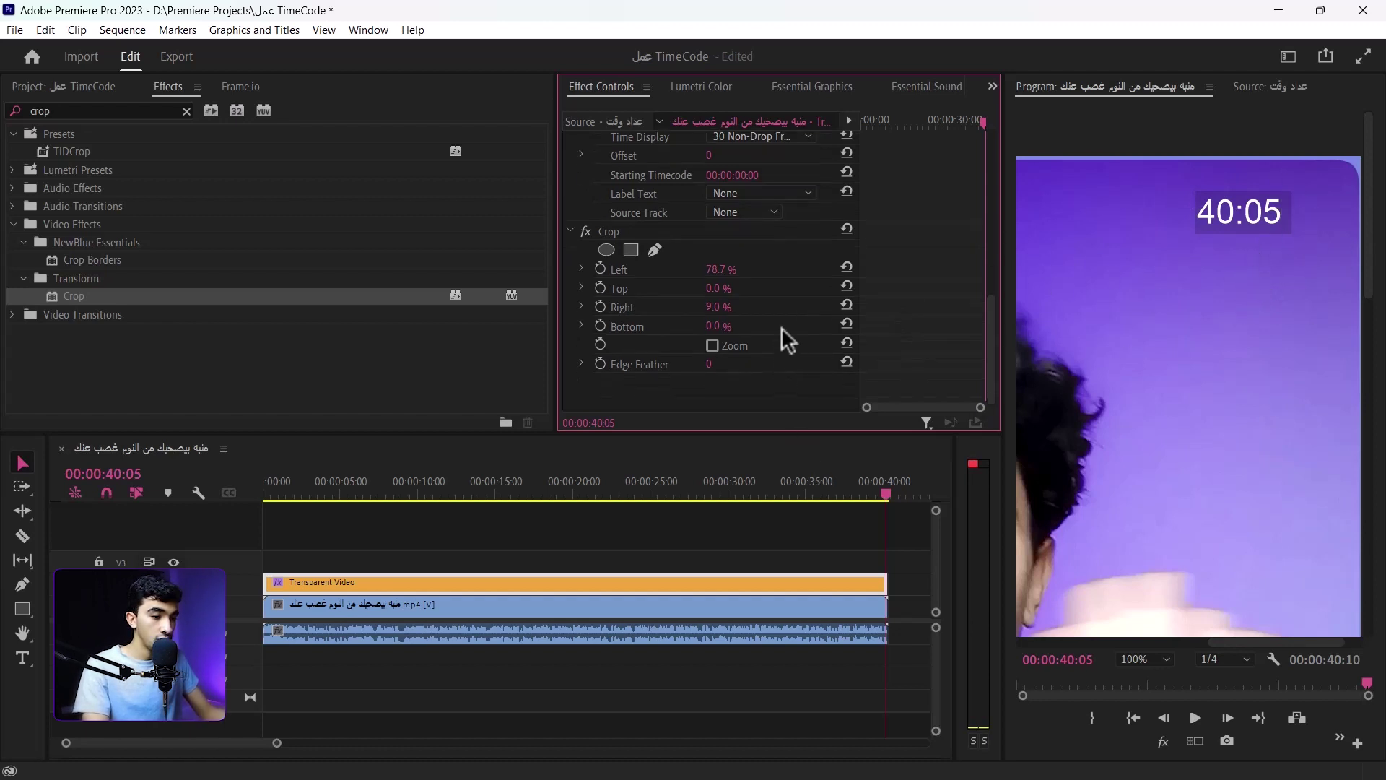
scroll(724, 311, "up", 1)
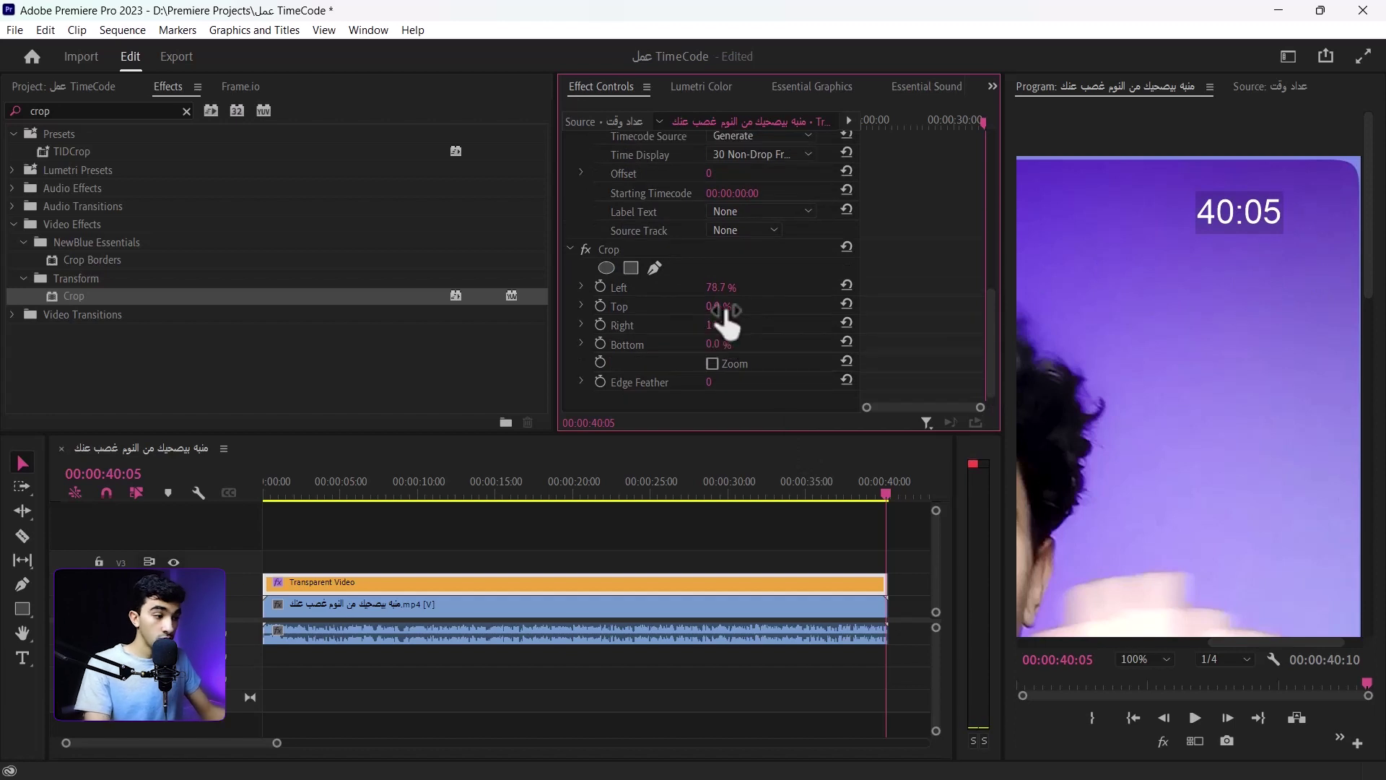
left_click(1144, 658)
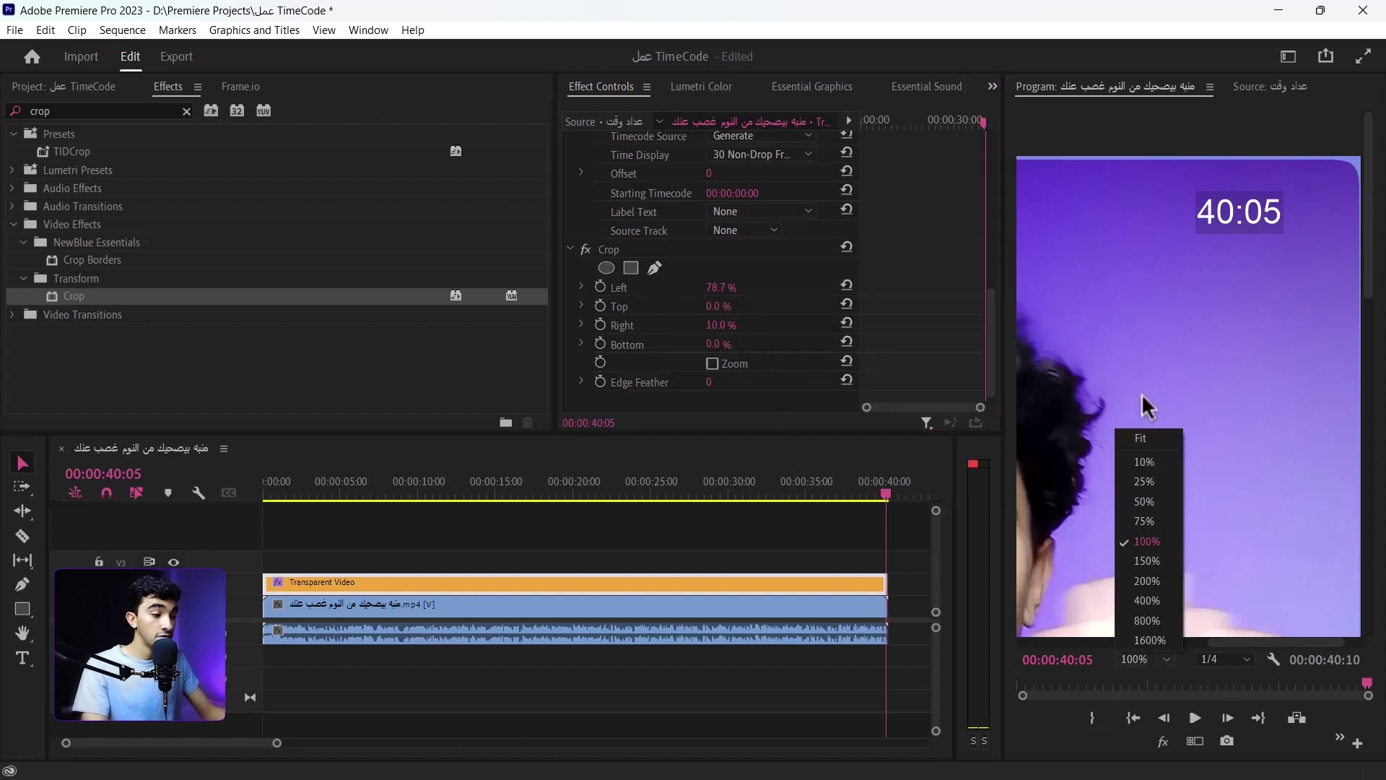
left_click(1149, 433)
Step: Review the Timecode and Crop settings, play the sequence from the start, and inspect the cropped counter up close
scroll(935, 293, "up", 6)
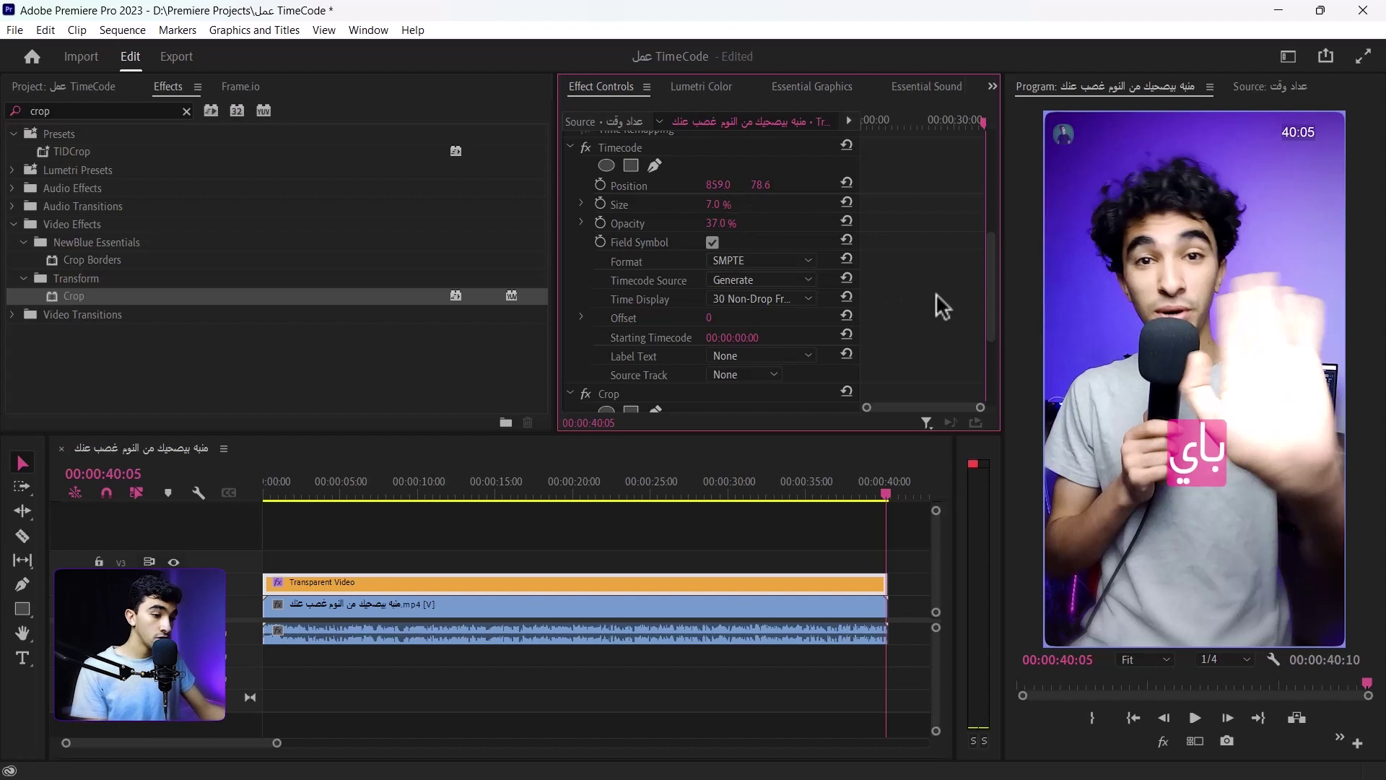
scroll(662, 303, "down", 3)
scroll(721, 238, "up", 2)
scroll(735, 375, "down", 1)
scroll(660, 316, "down", 1)
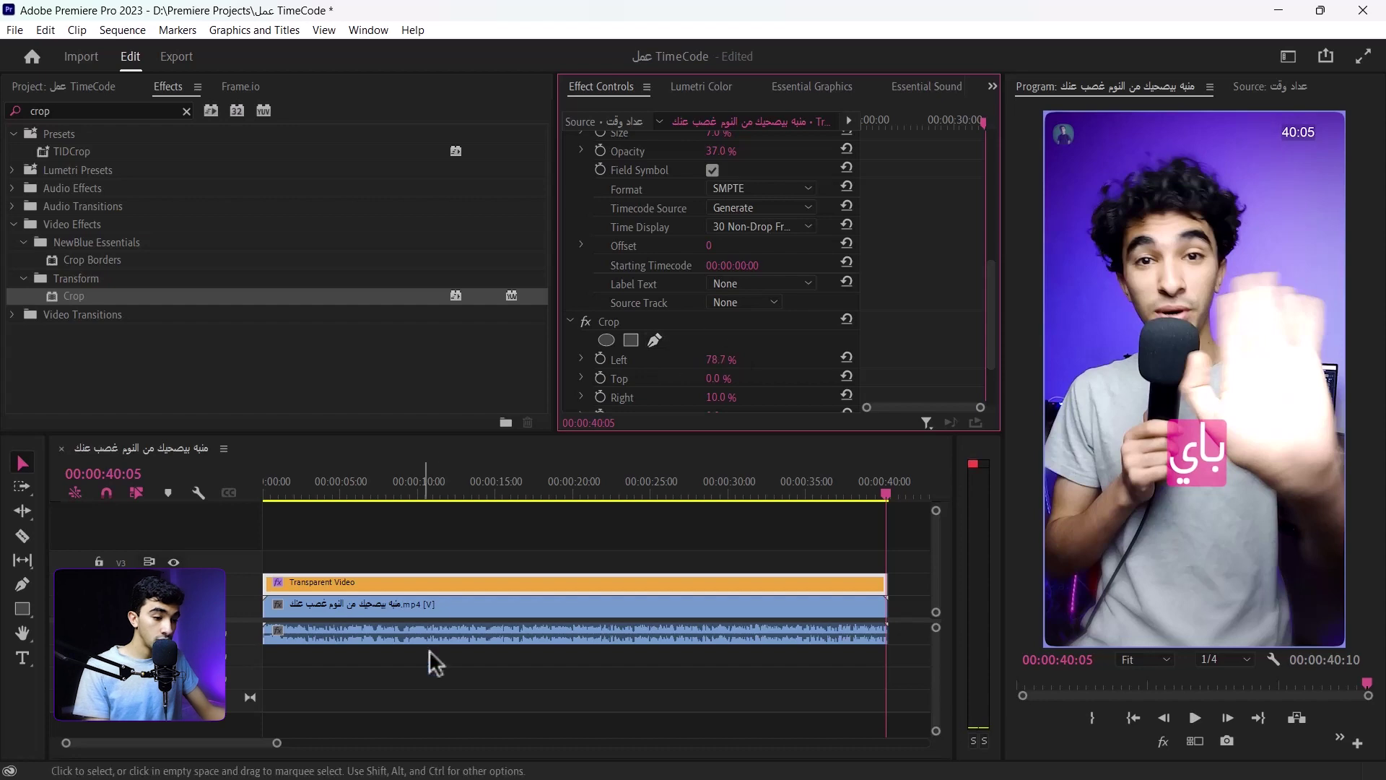
left_click_drag(468, 482, 257, 520)
key("space")
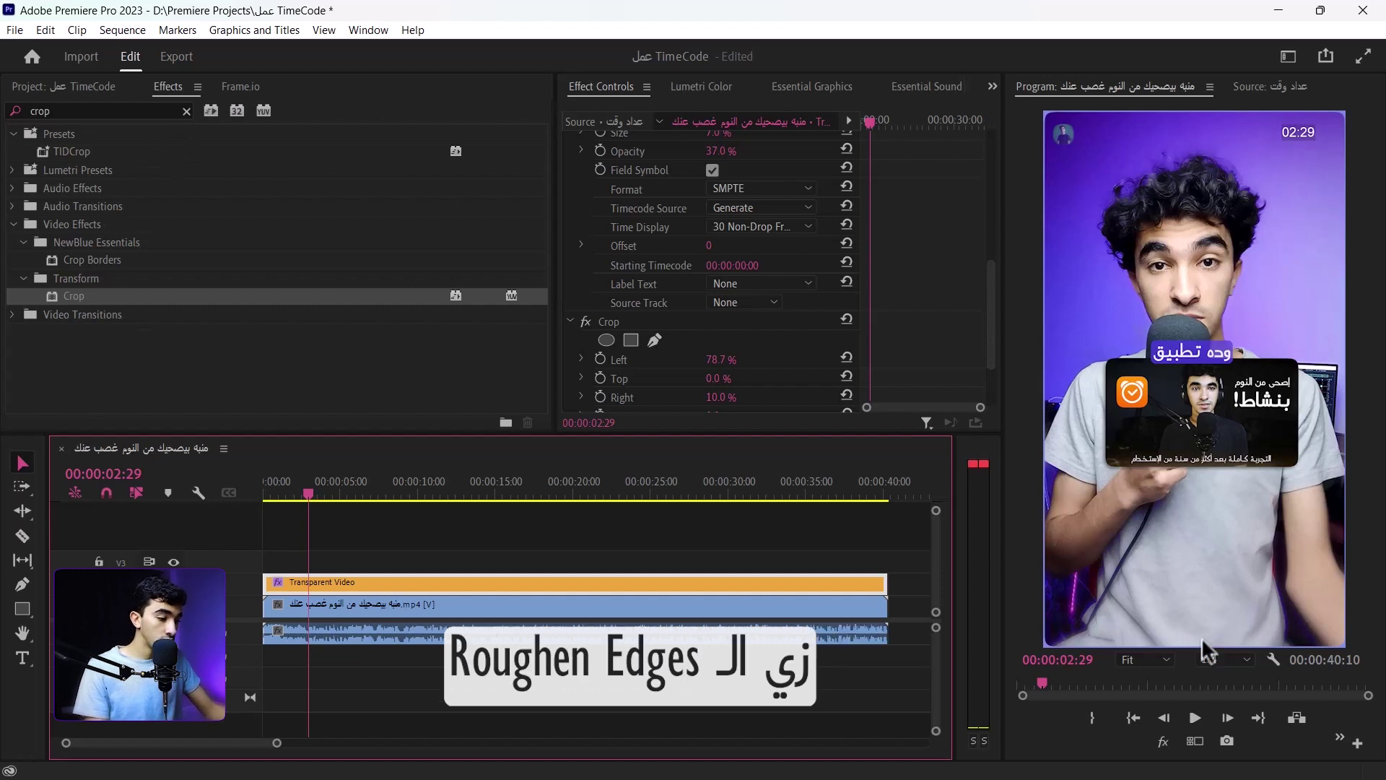
left_click(1146, 659)
left_click(1140, 548)
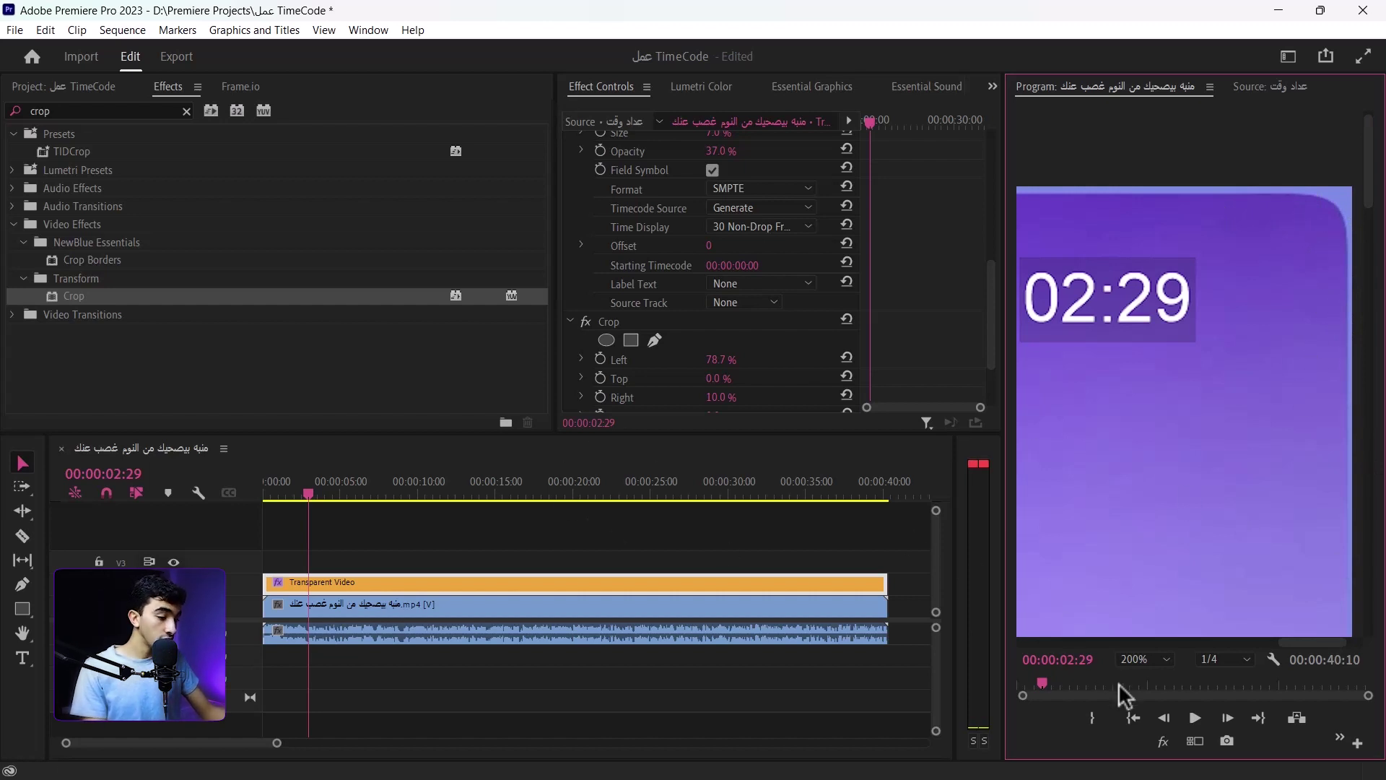
left_click(1145, 659)
left_click(1142, 439)
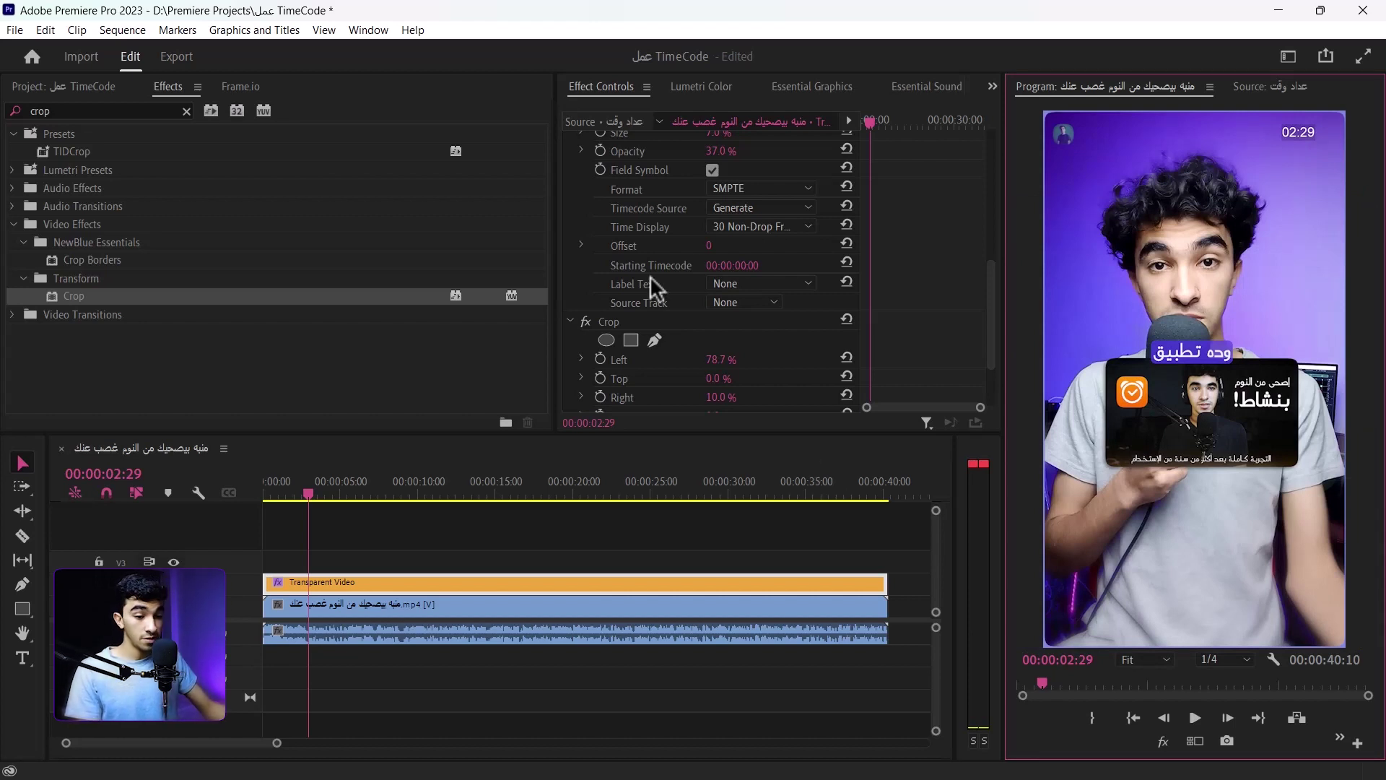
Step: Nest the transparent video clip into a sequence named "Timecode"
right_click(613, 592)
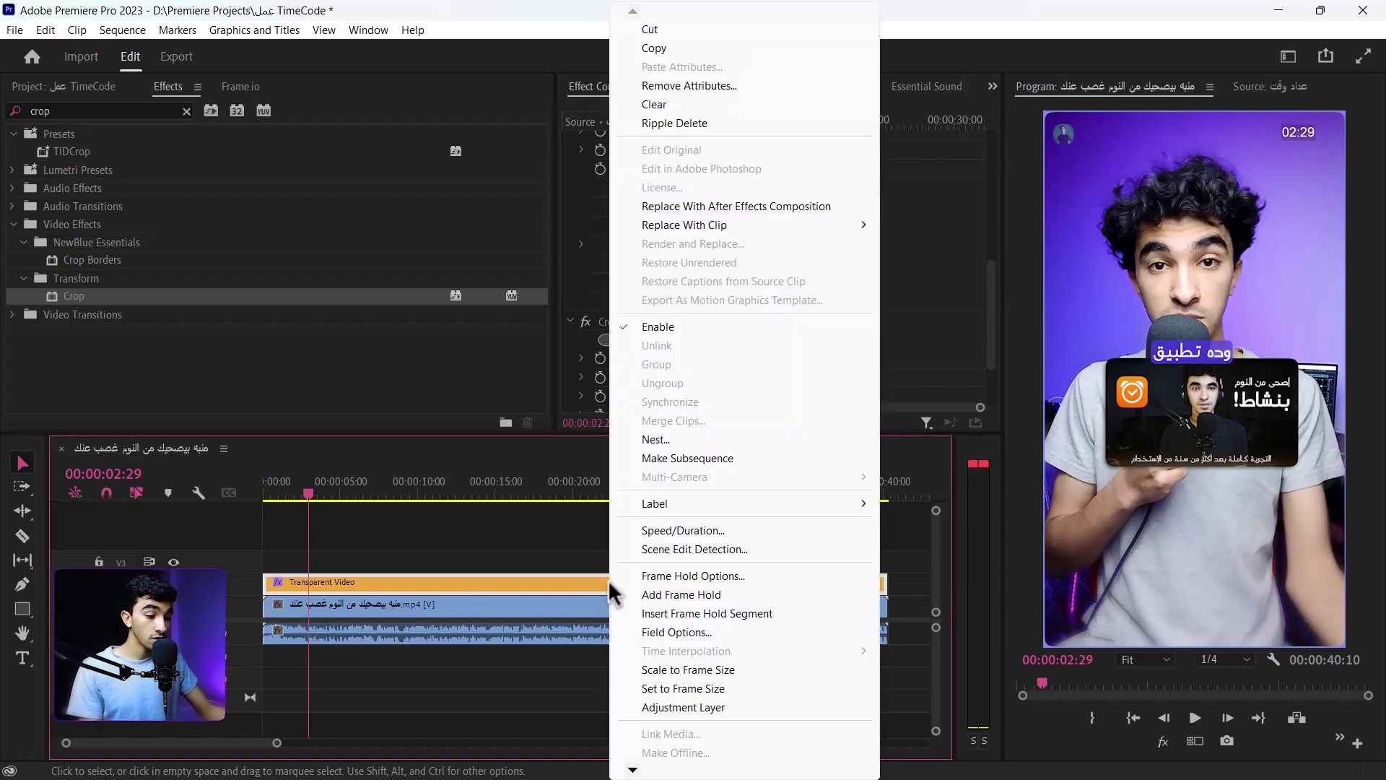
left_click(656, 439)
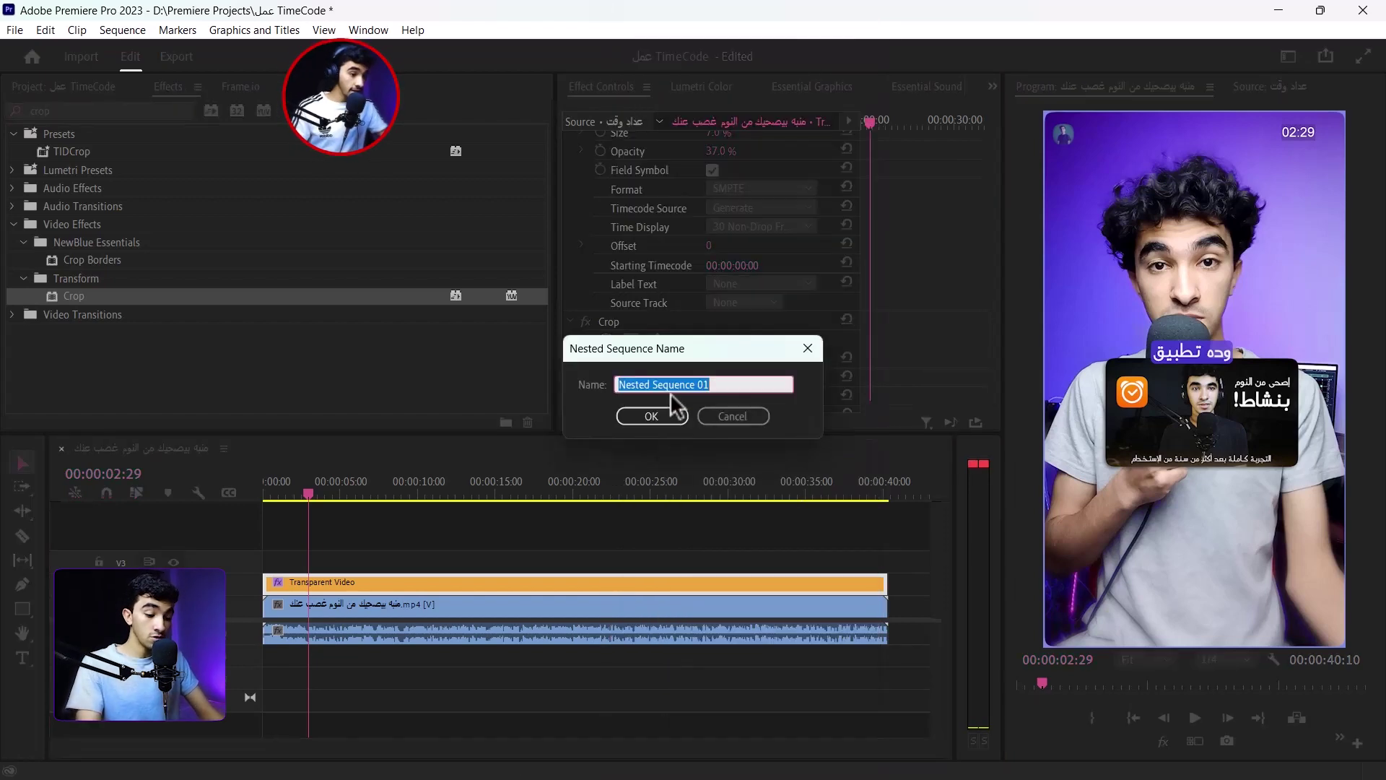
type("Timecode")
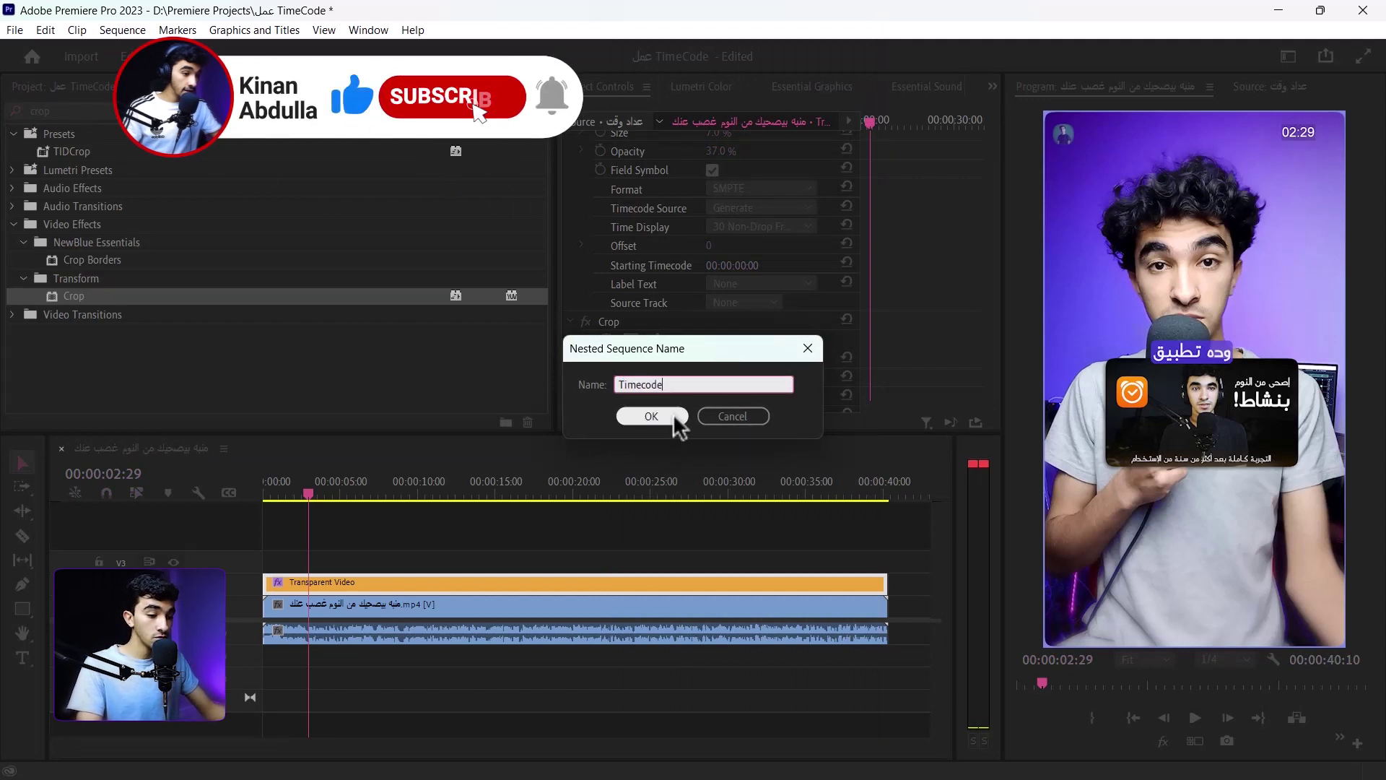
left_click(674, 417)
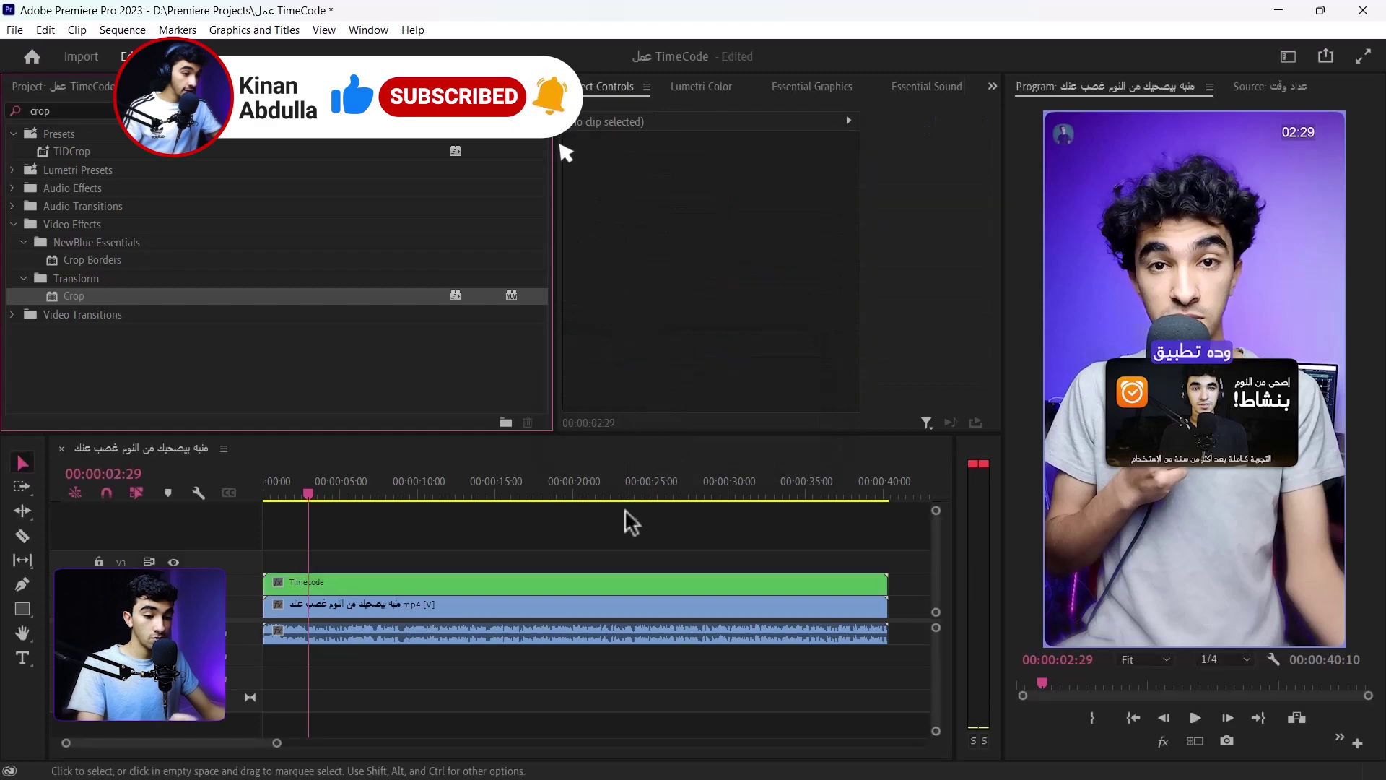
Step: Enlarge the nested Timecode clip to a scale of 138 and set its position to 406.0, 1320.0
key("Home")
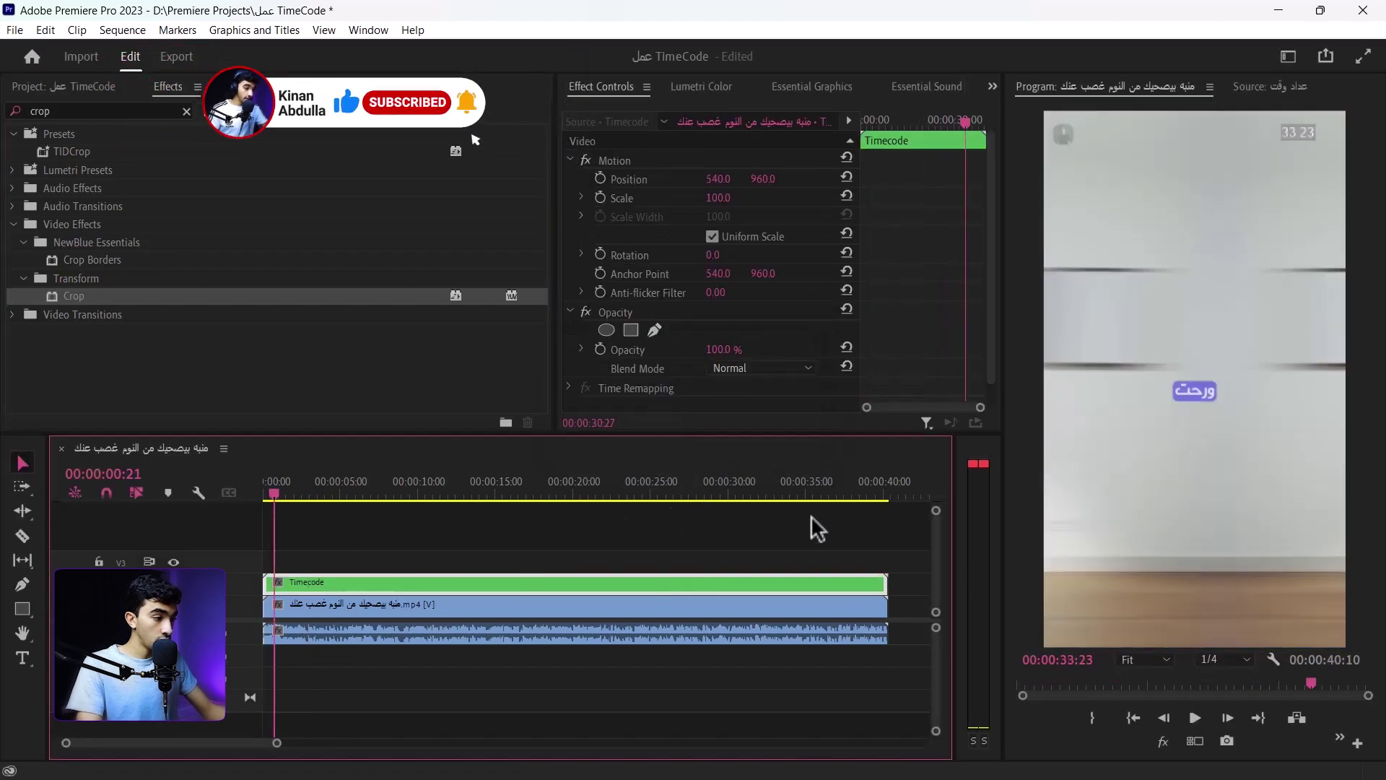
key("End")
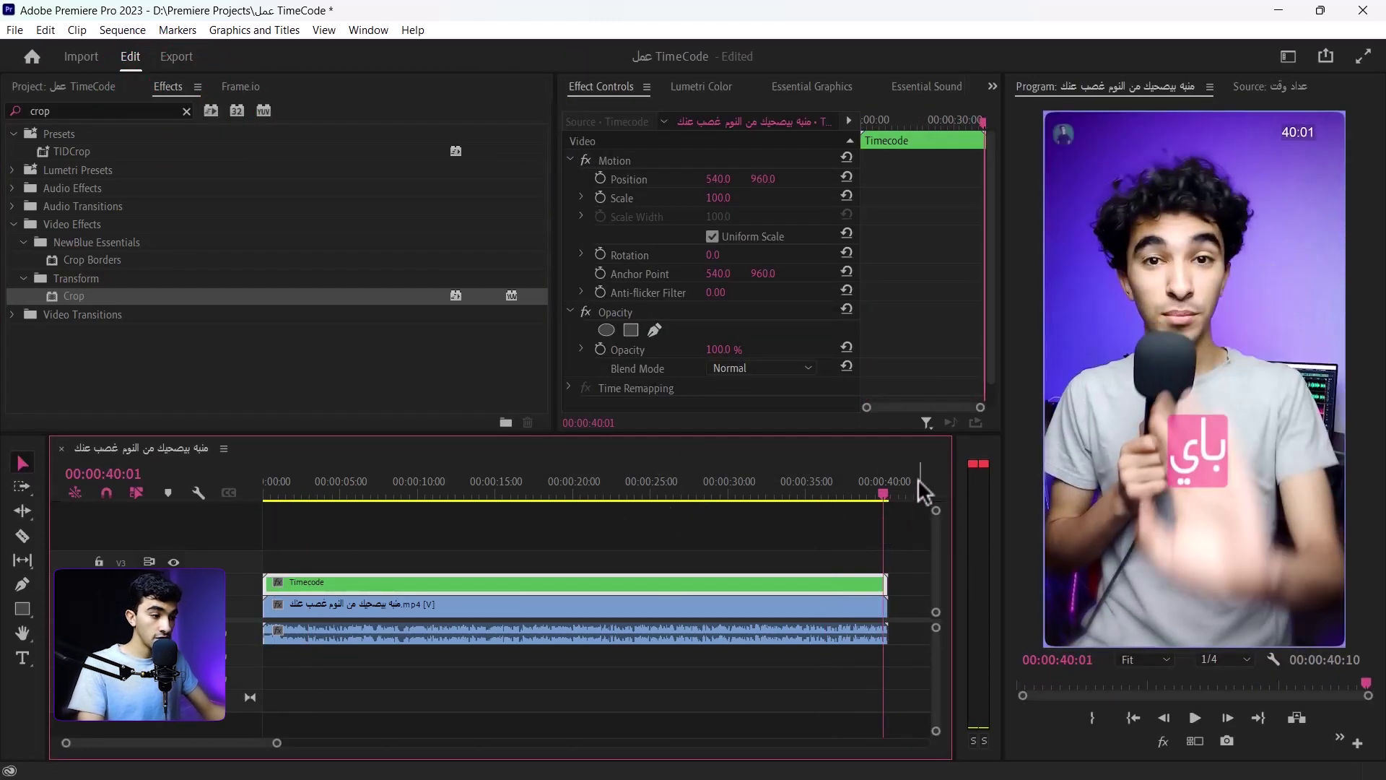
left_click(523, 497)
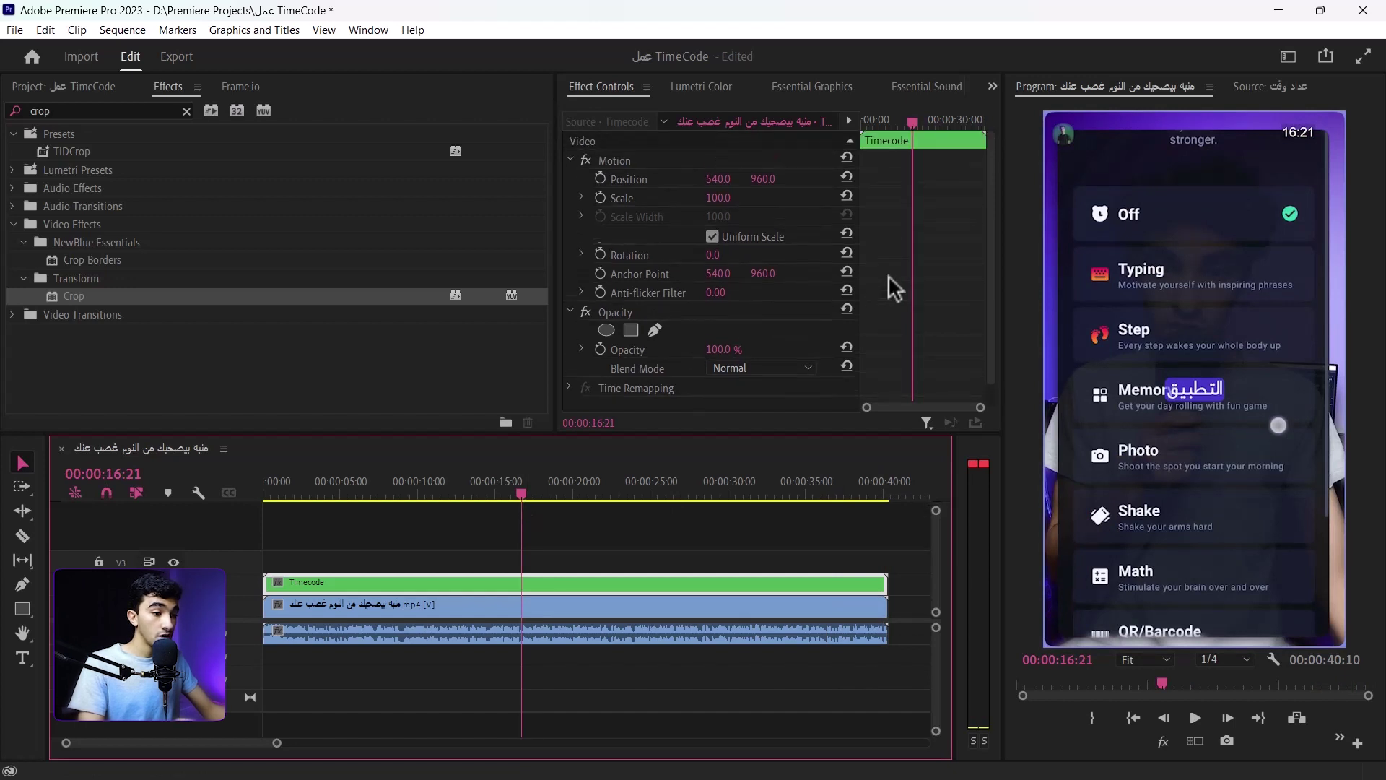
left_click_drag(722, 202, 725, 203)
left_click_drag(766, 180, 906, 179)
left_click_drag(717, 197, 789, 325)
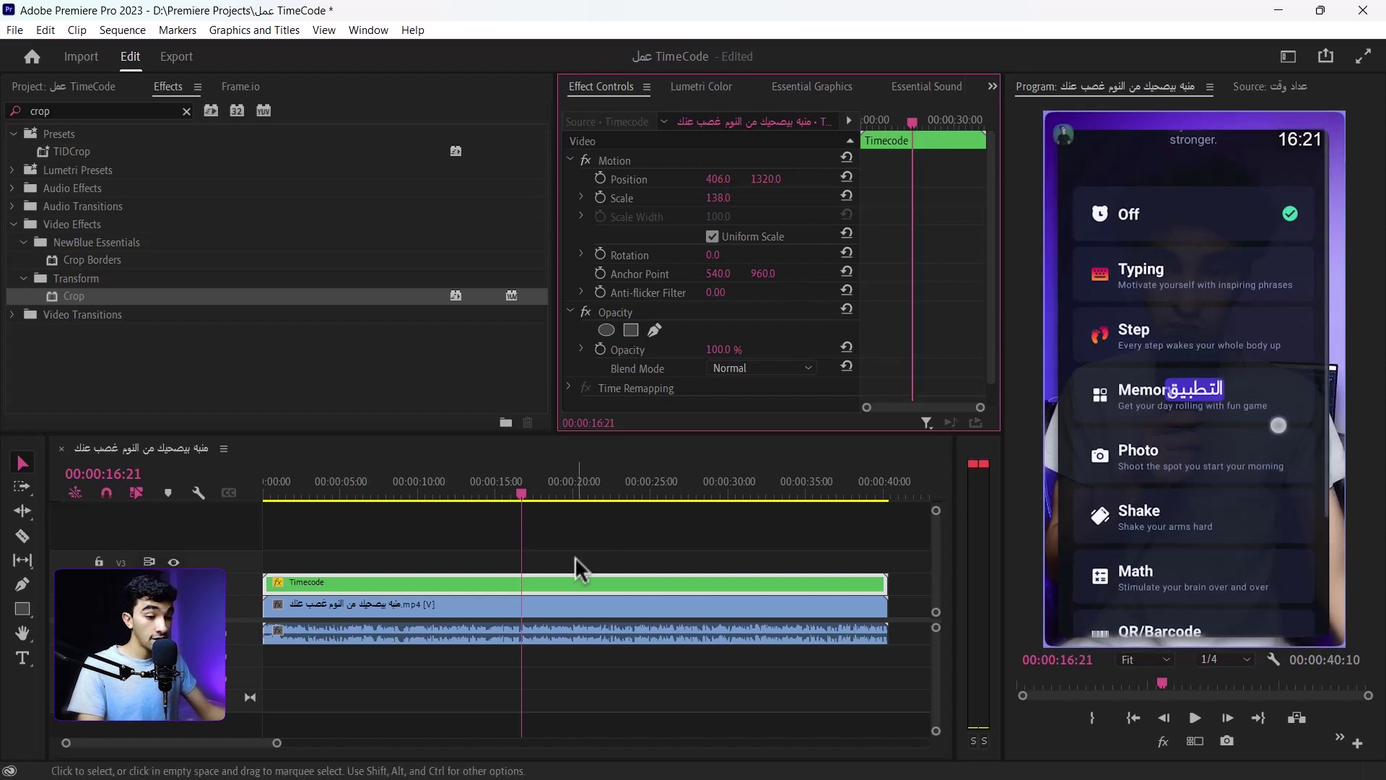
Step: Reverse the speed of the nested Timecode clip to make the counter run as a countdown
right_click(548, 577)
right_click(484, 584)
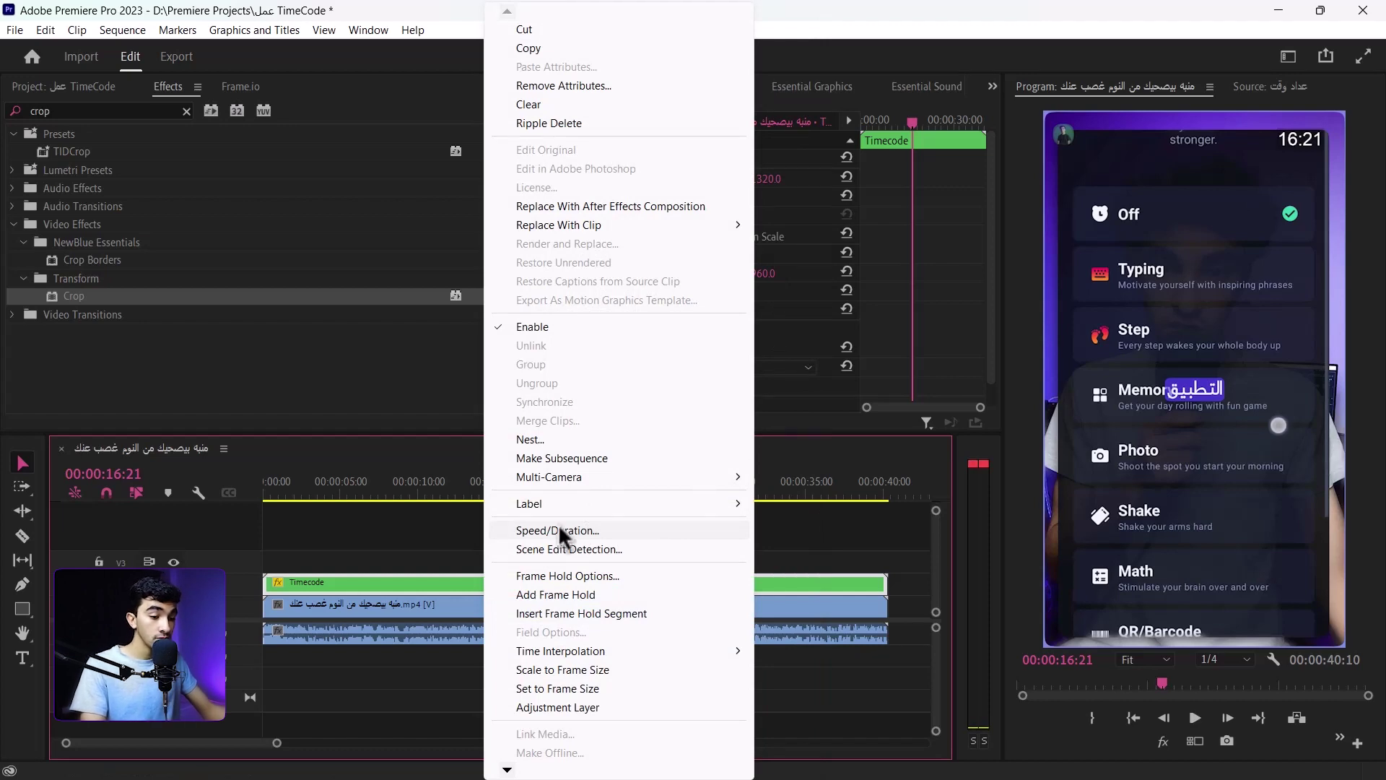
left_click(457, 594)
right_click(457, 588)
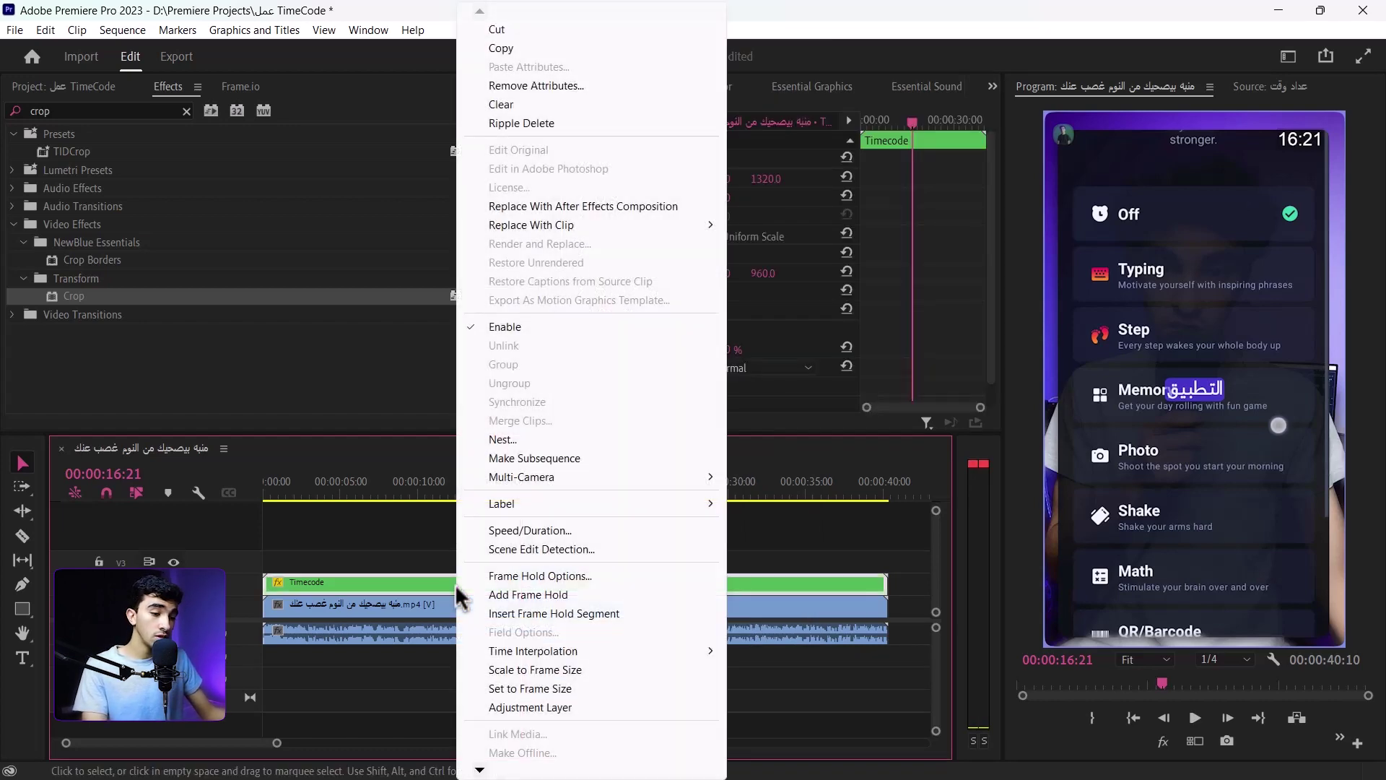
left_click(413, 579)
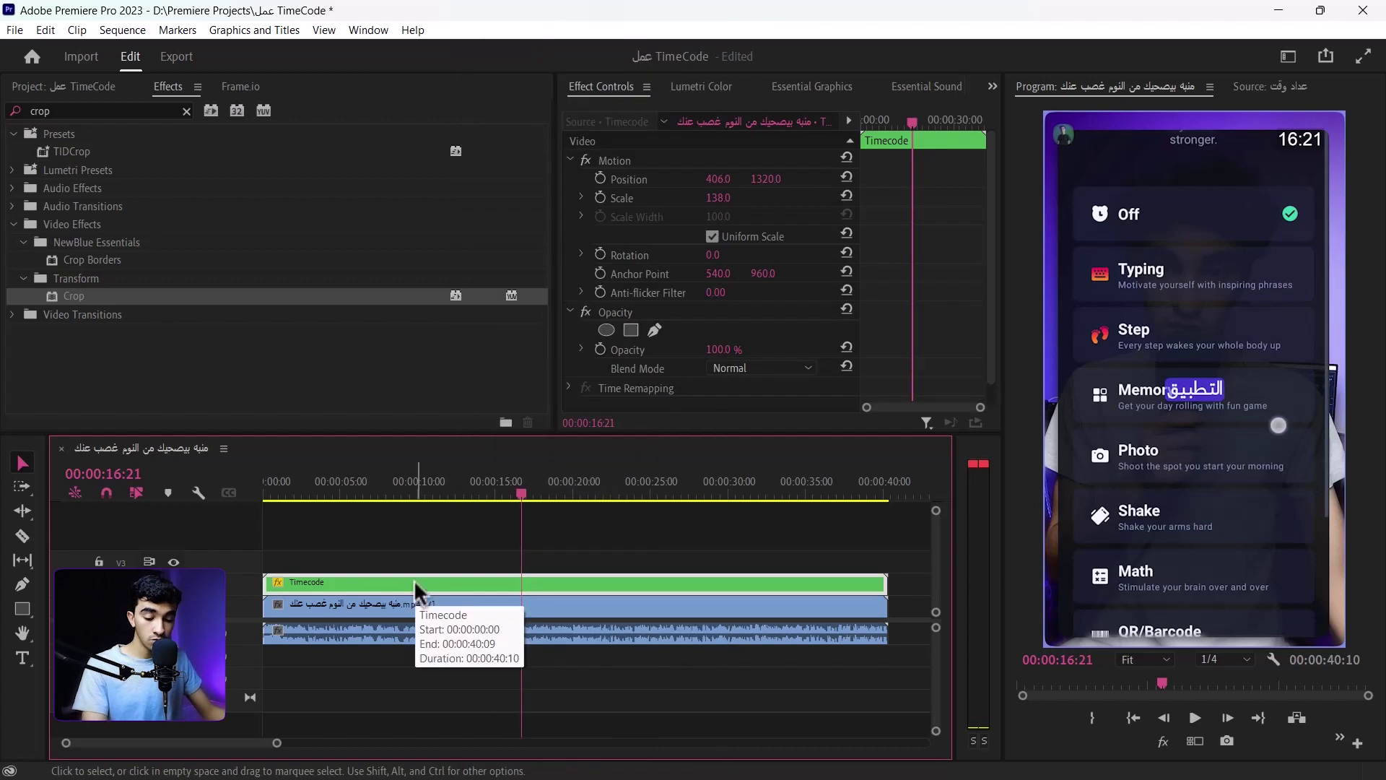
key("ctrl+r")
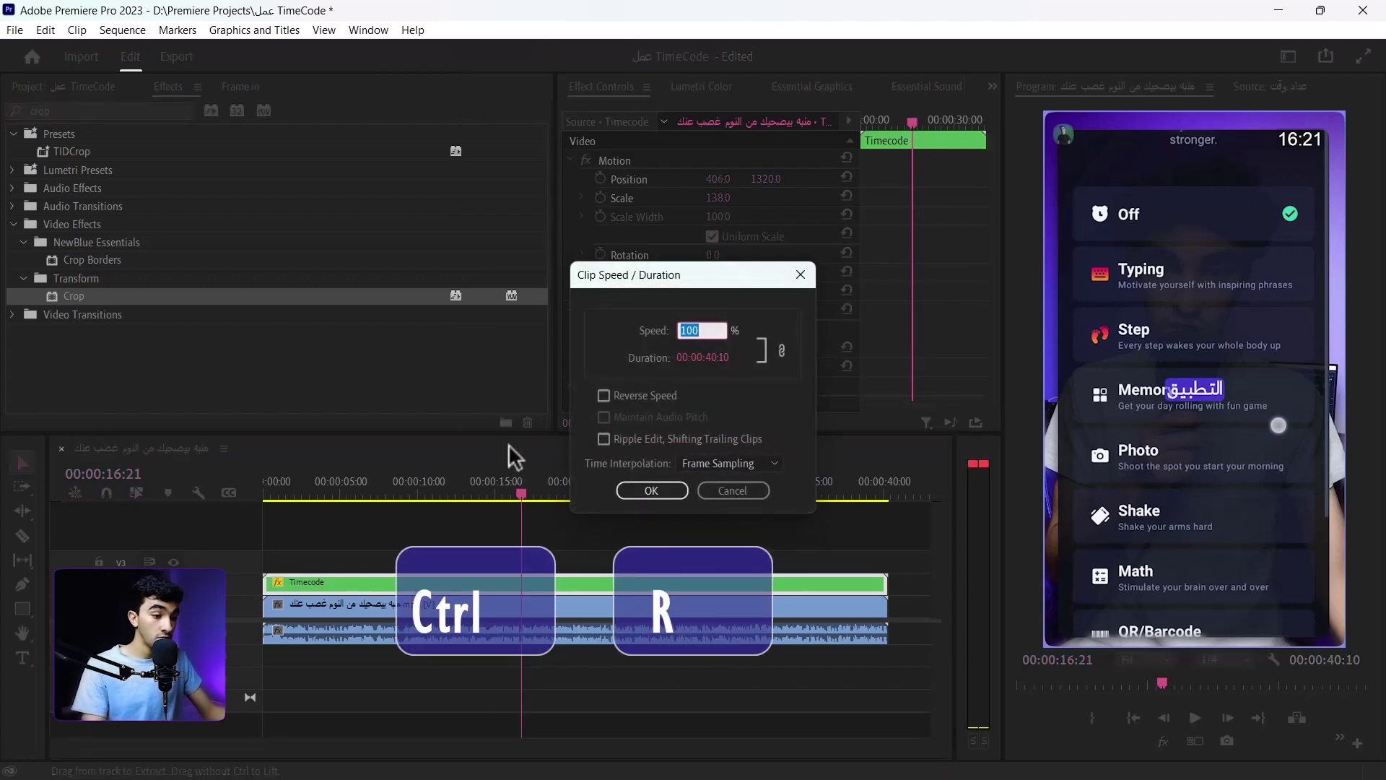
left_click(649, 395)
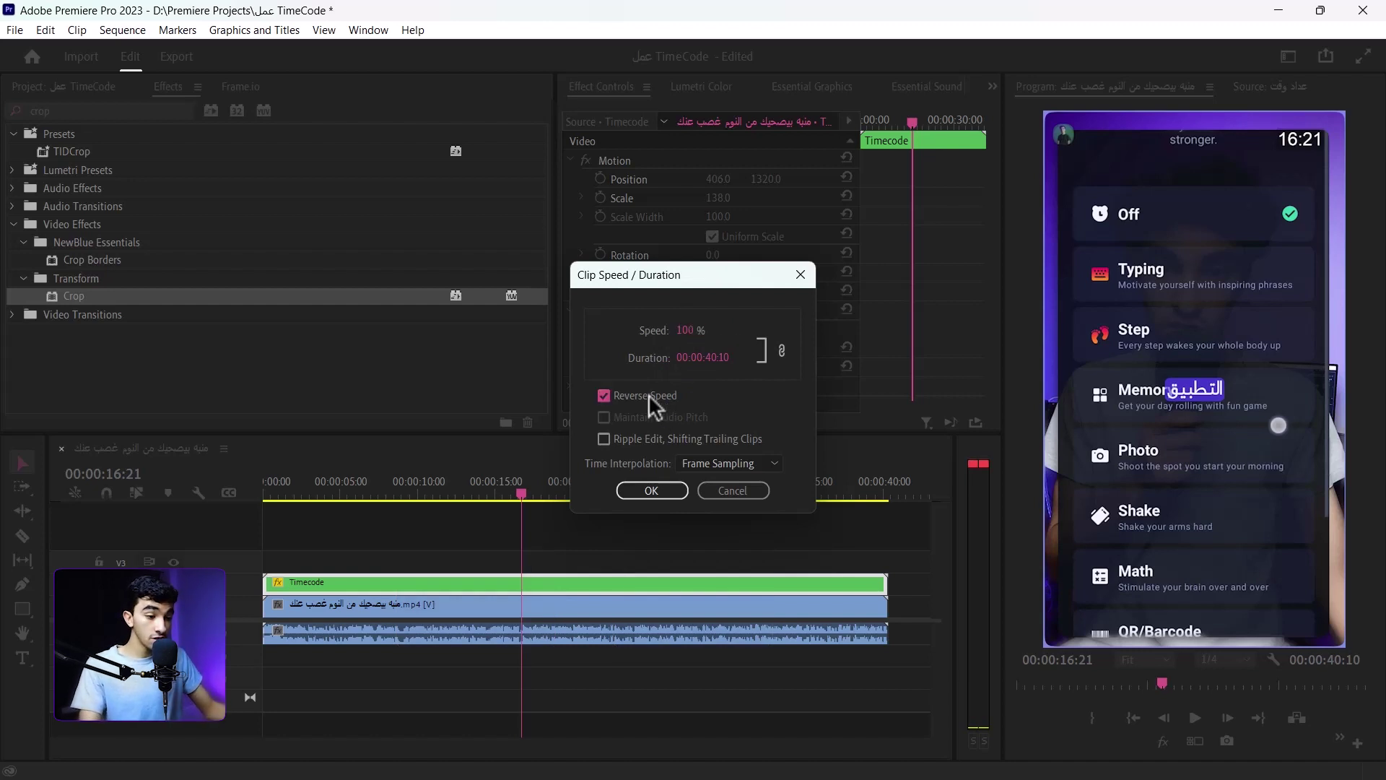
left_click(651, 491)
Step: Play the sequence from the start and check the countdown near the end and at 00:00:33:07
key("Home")
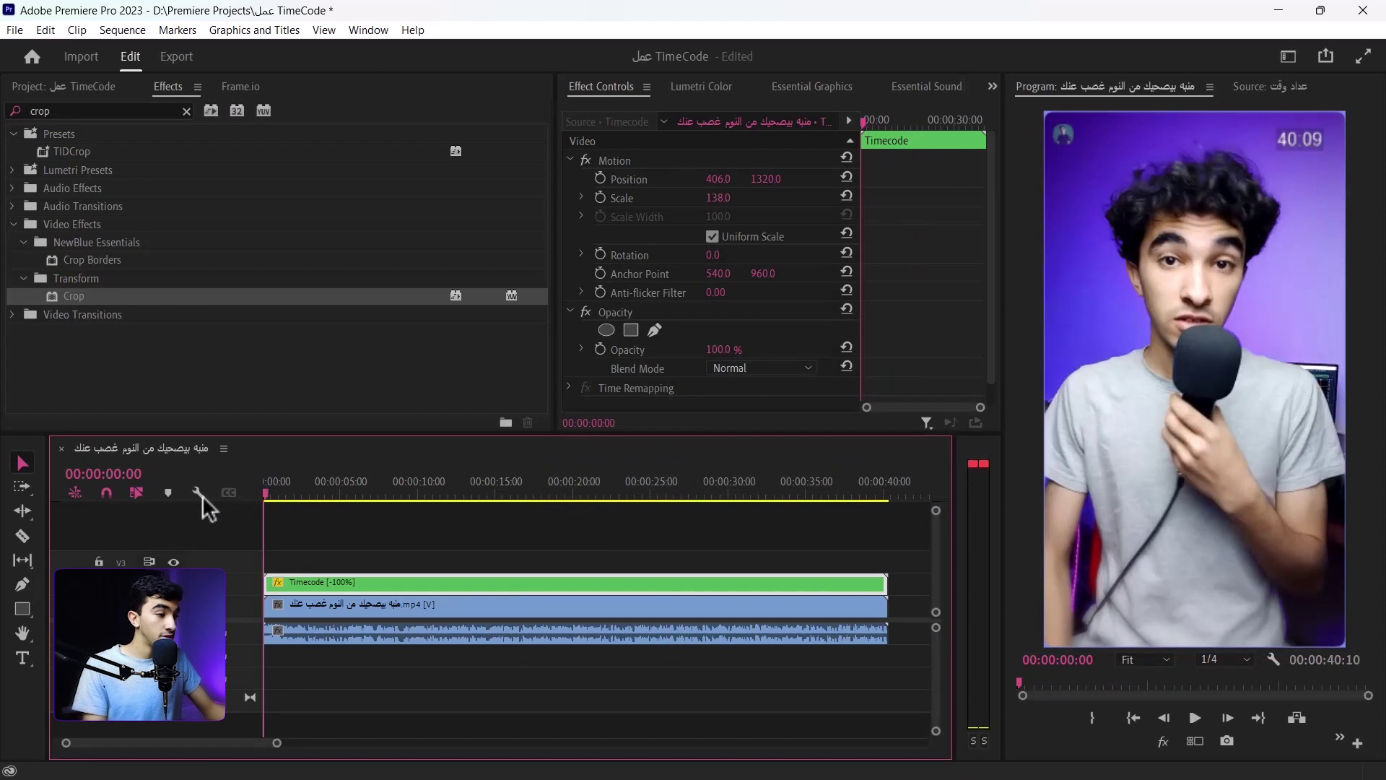
key("space")
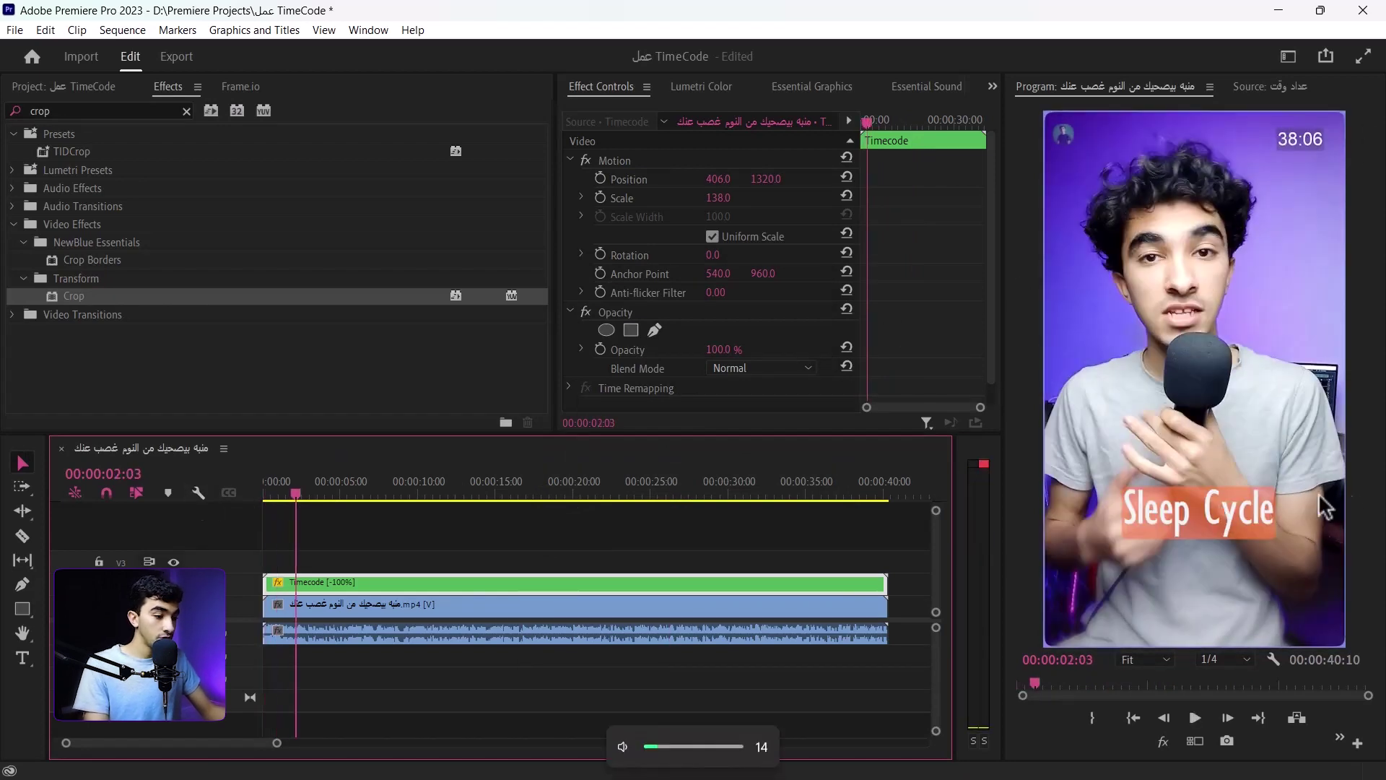
left_click(888, 489)
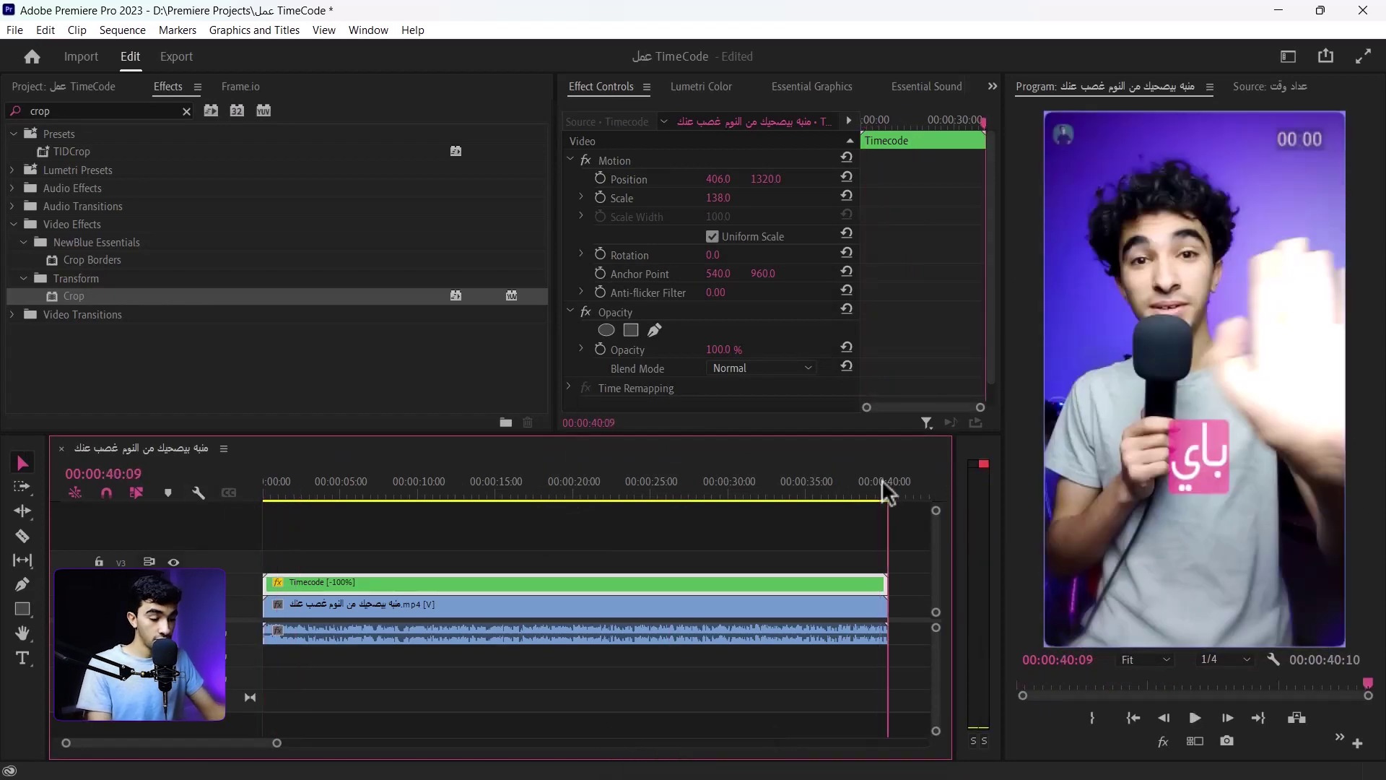
left_click(778, 487)
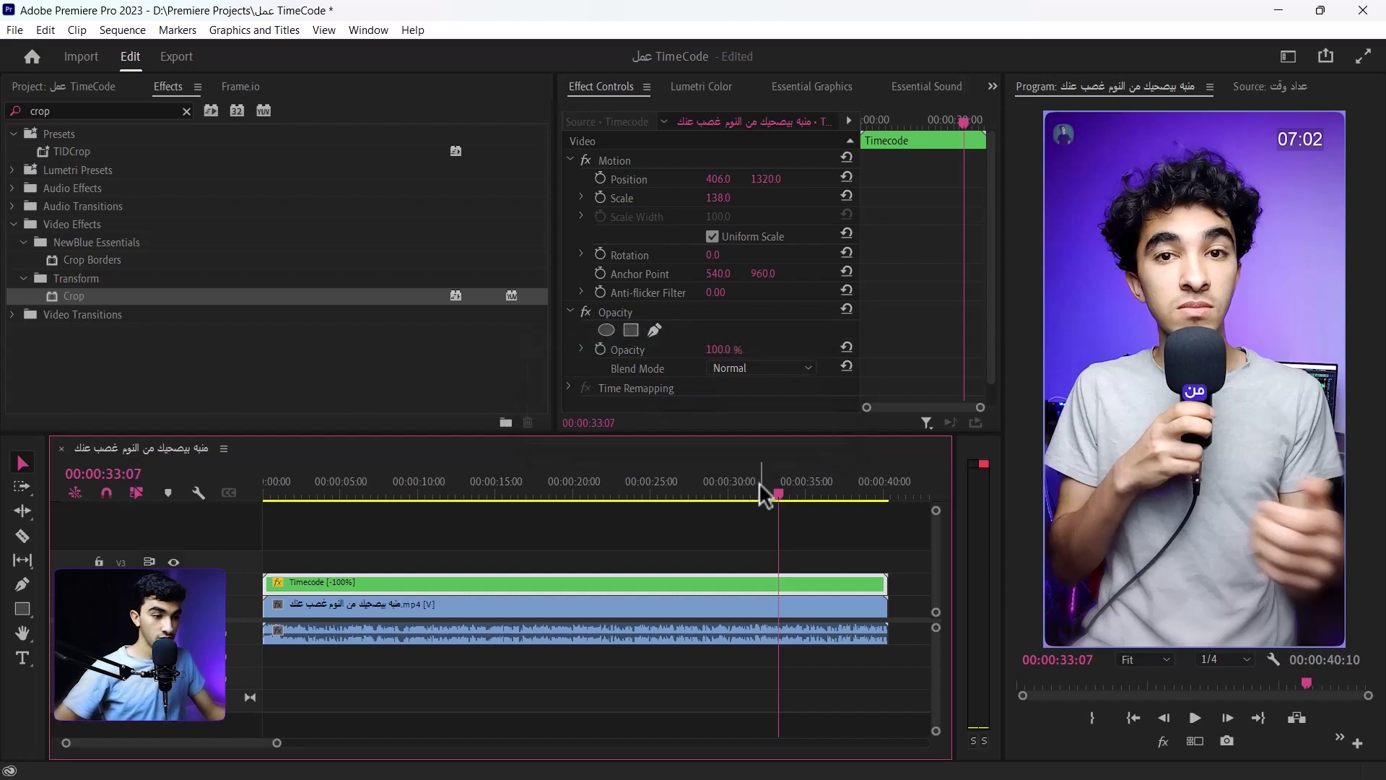